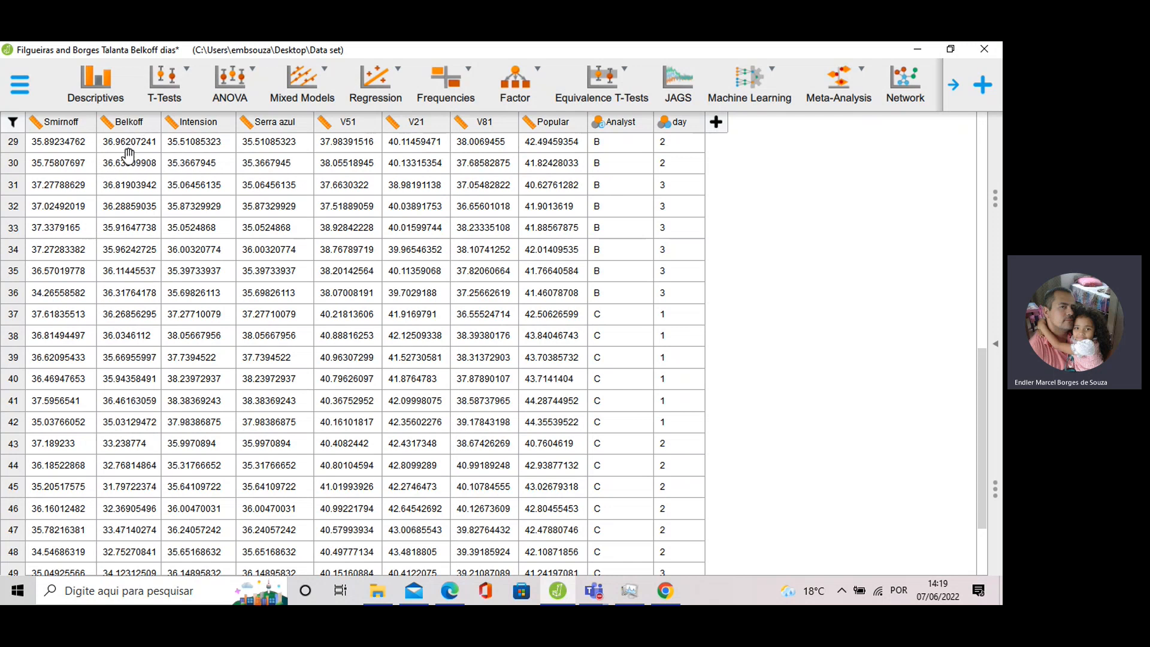
Look over the Belkoff data sheet, then go back to the analyses and expand the ANOVA options.
scroll(561, 221, down, 1)
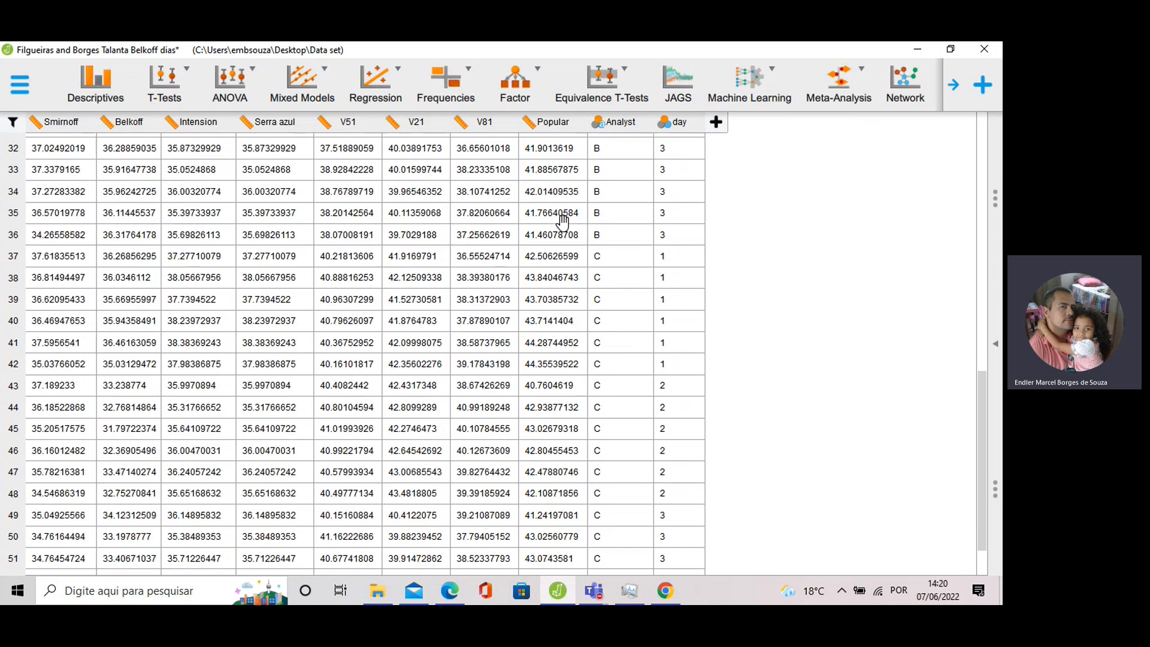
scroll(638, 304, up, 1)
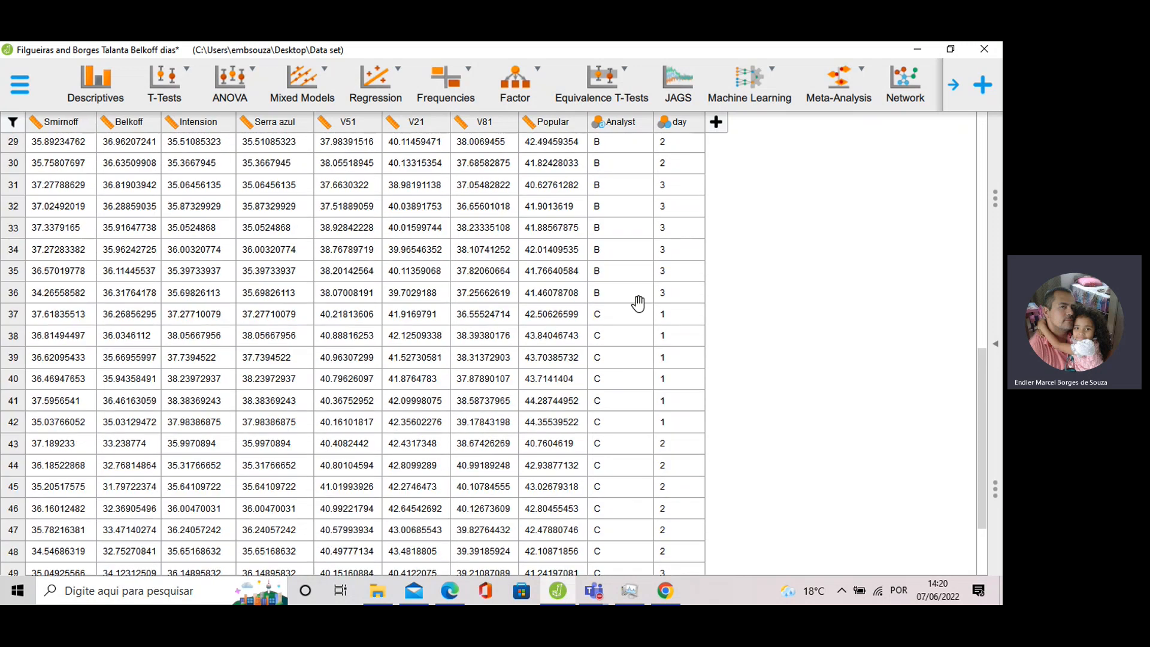
scroll(639, 276, up, 6)
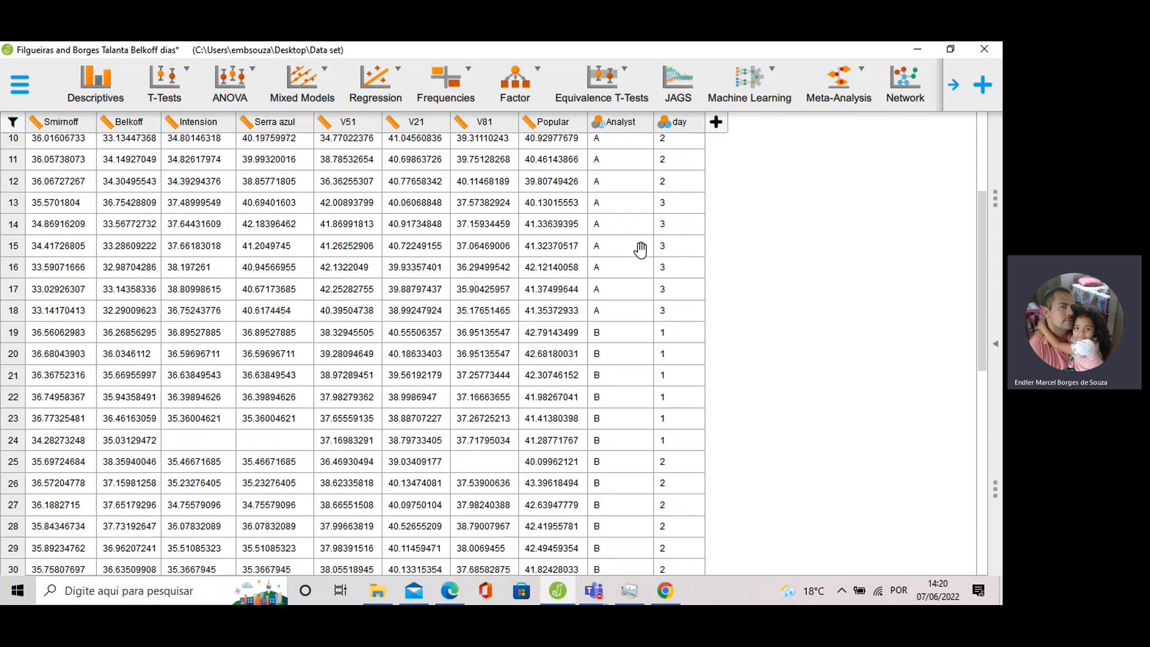
scroll(640, 249, up, 3)
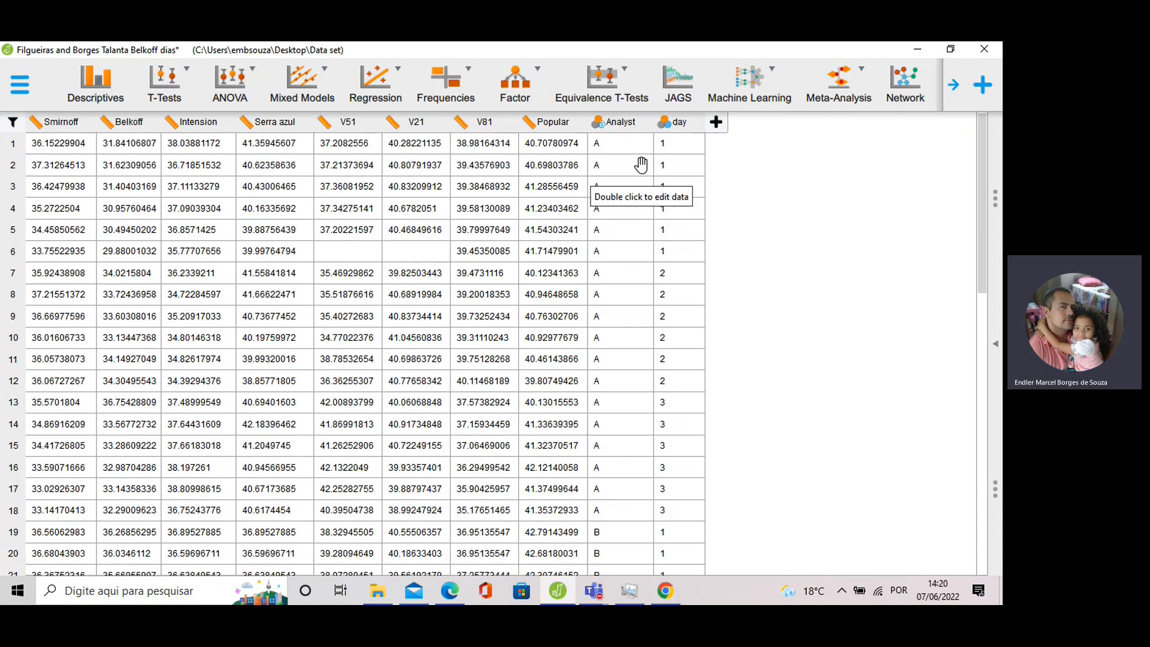
scroll(639, 168, down, 2)
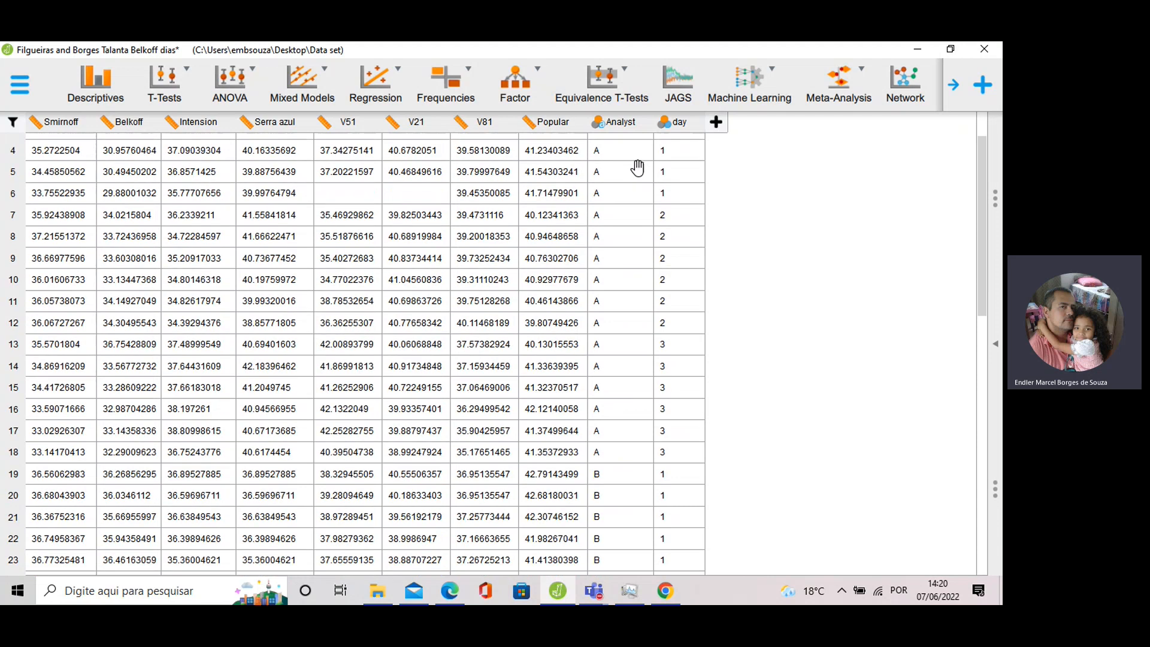
scroll(623, 239, down, 10)
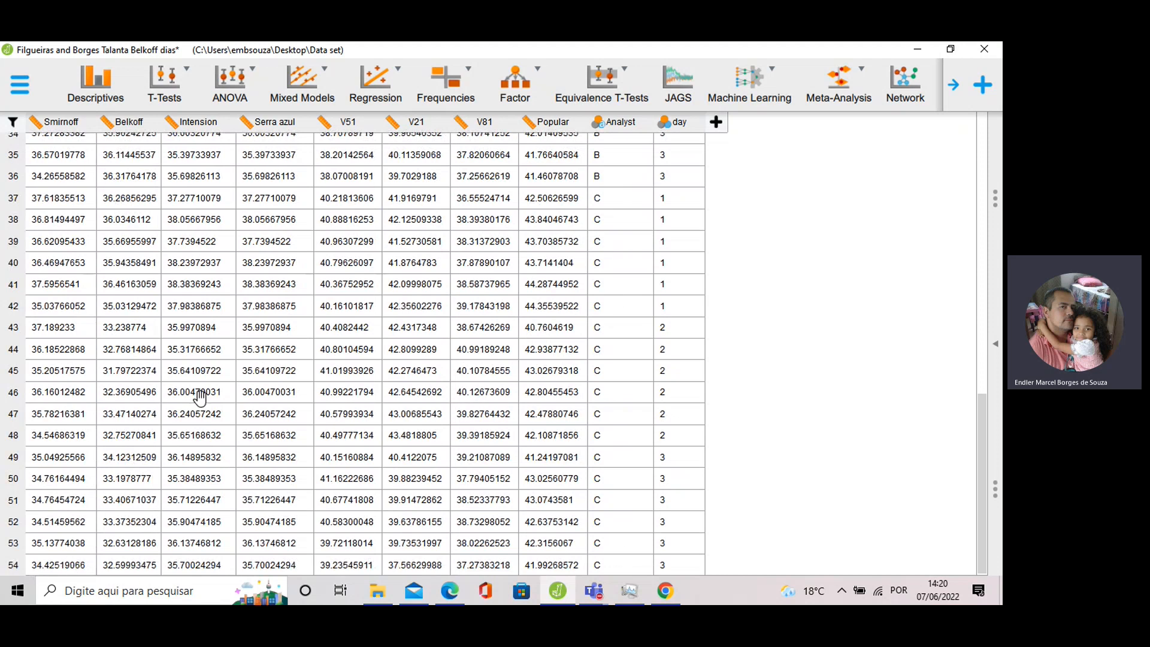
scroll(171, 323, up, 12)
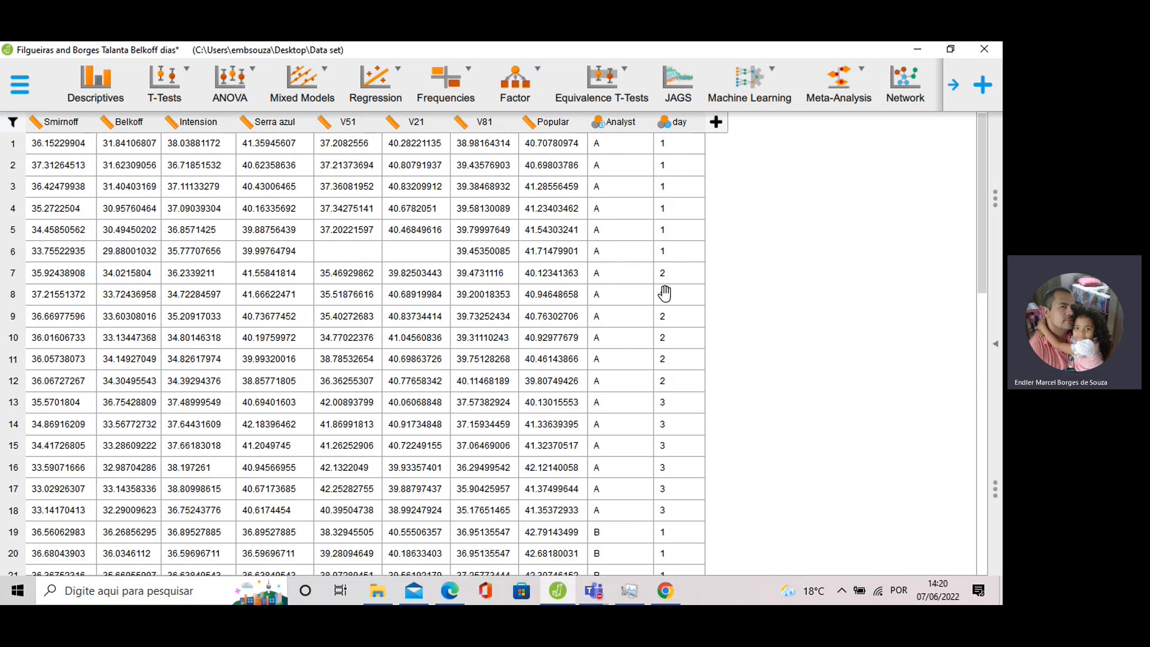
click(996, 344)
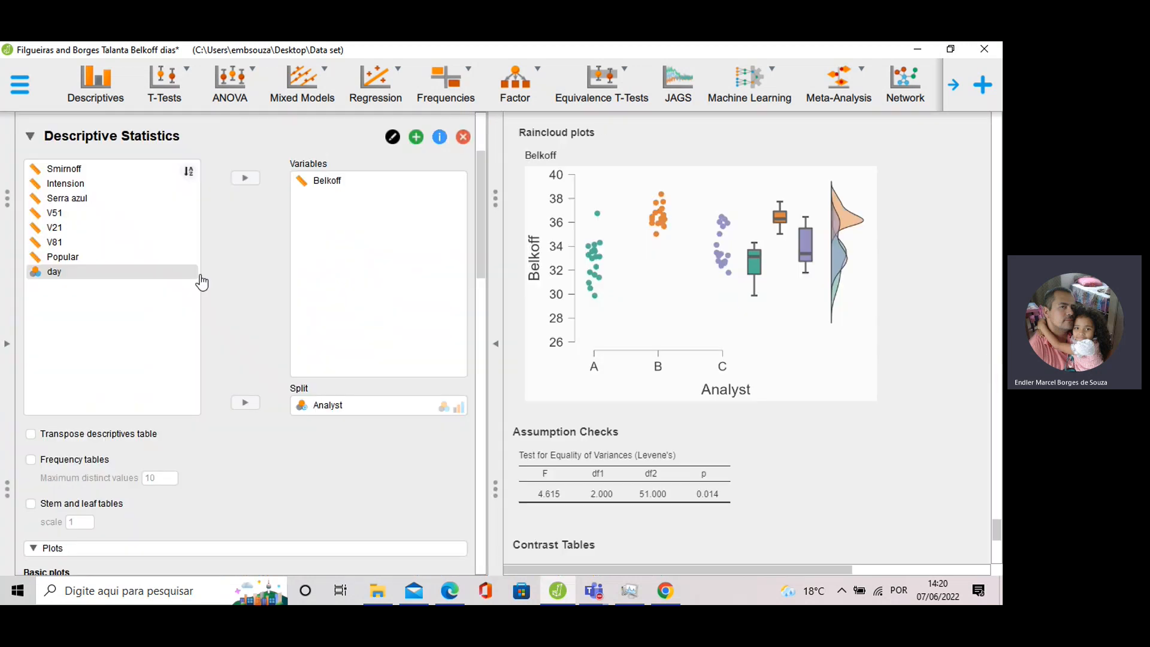
scroll(126, 323, up, 3)
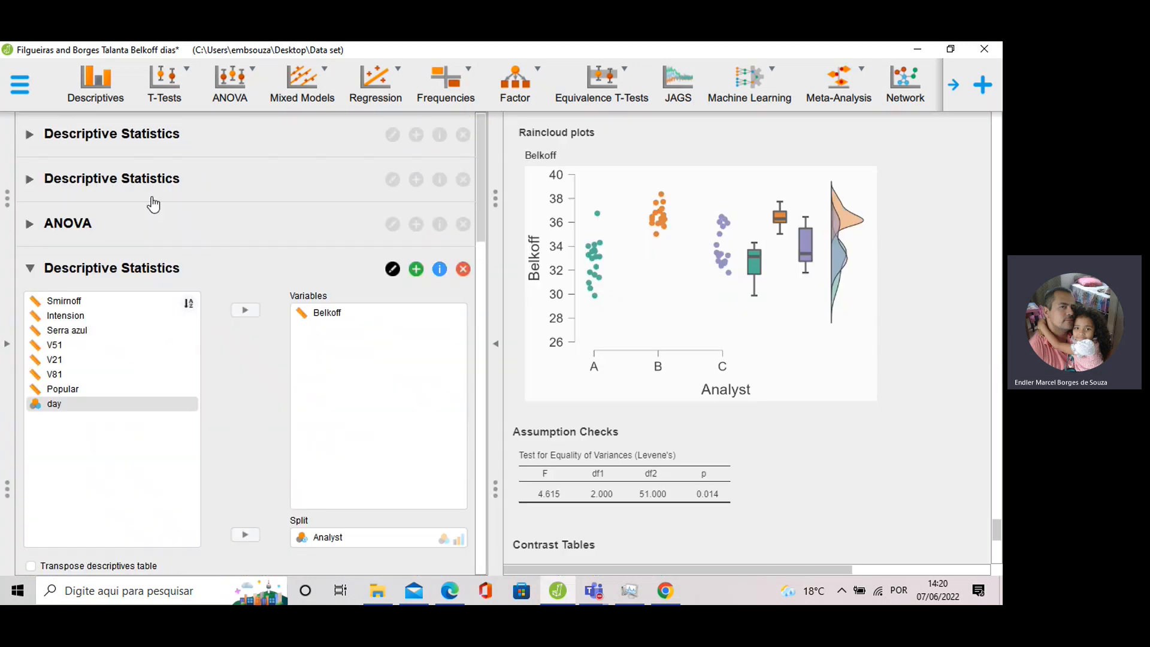
click(69, 226)
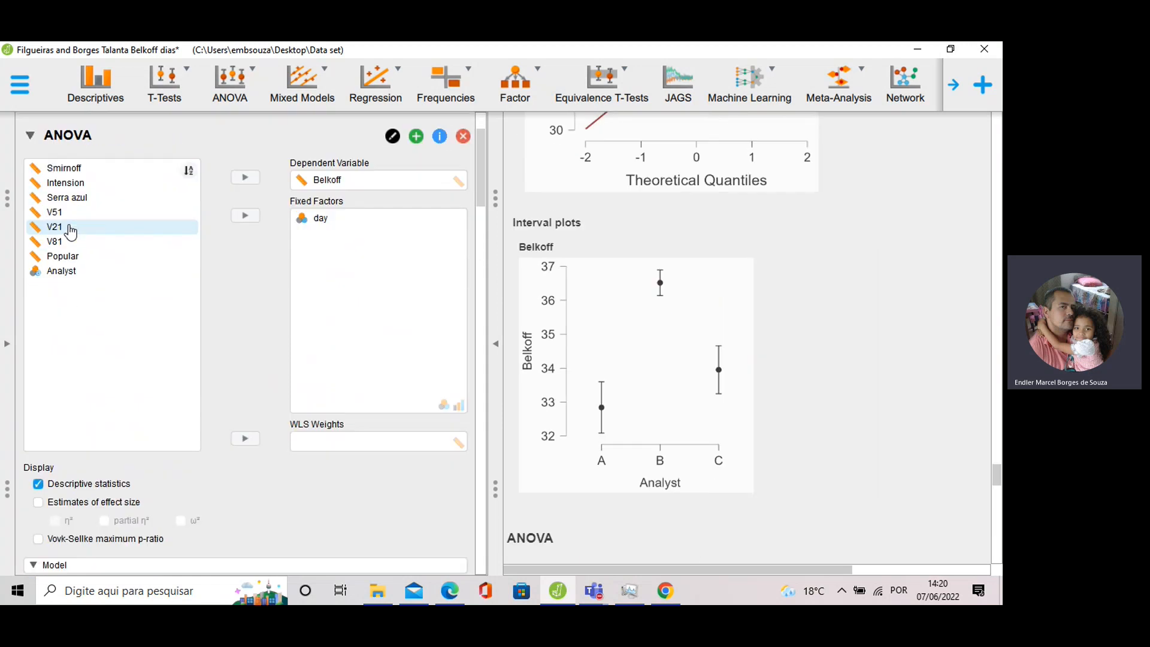
scroll(689, 222, down, 2)
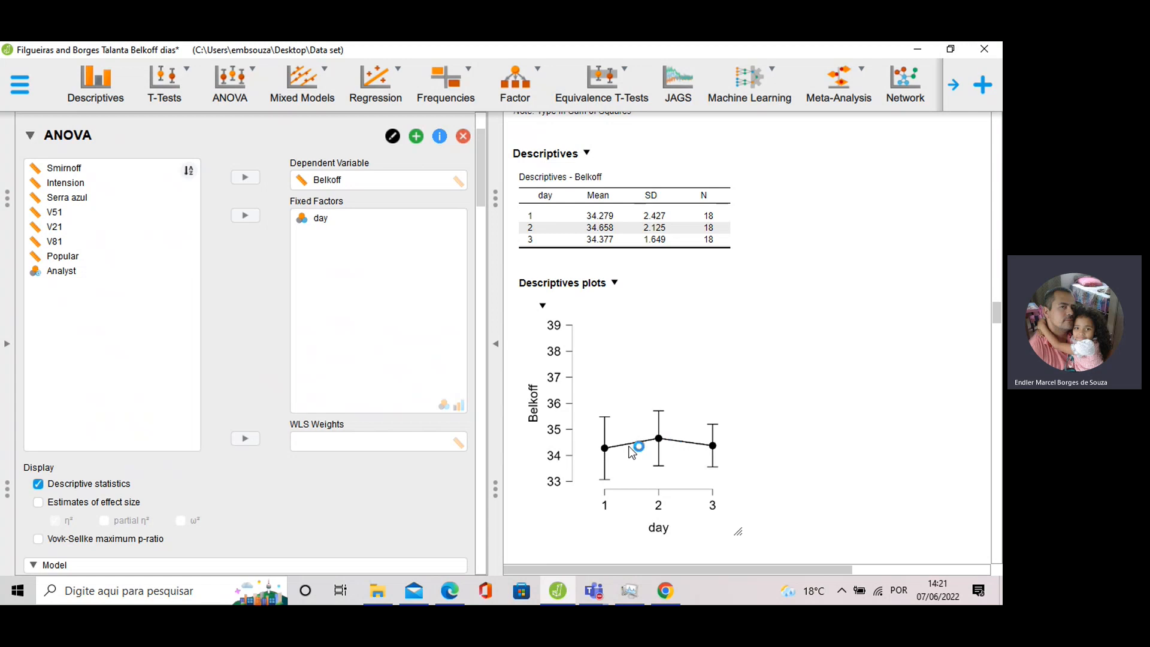
Collapse the Belkoff-by-day ANOVA and bring up the ANOVA with Analyst as factor.
click(7, 347)
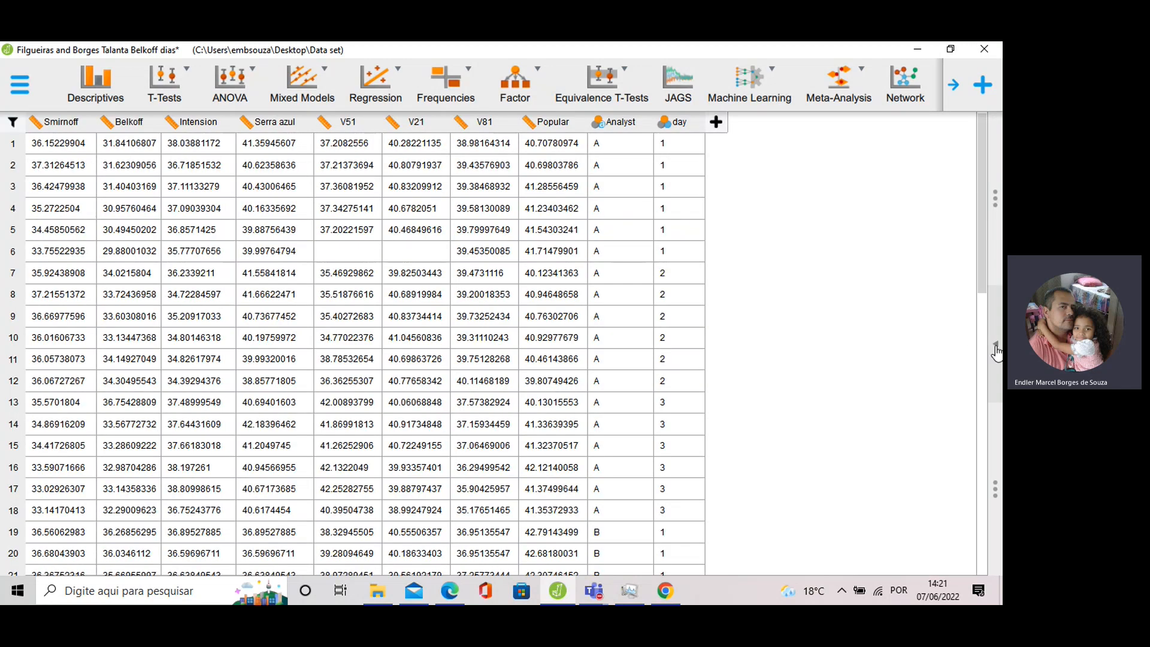
click(959, 333)
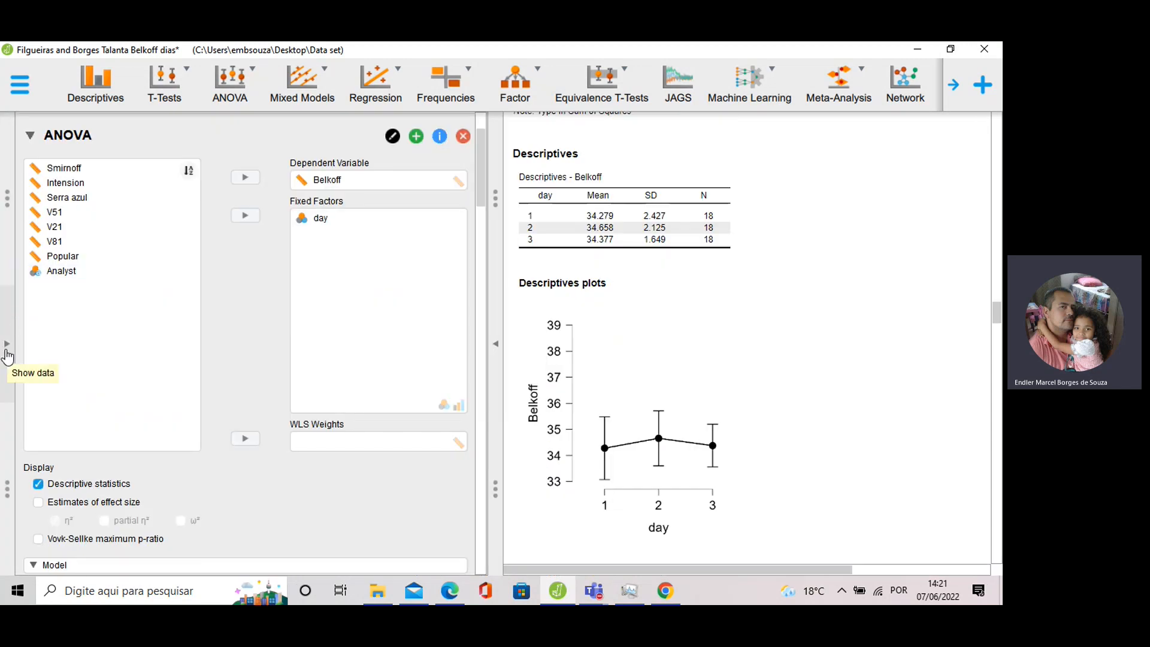
scroll(282, 266, down, 4)
scroll(317, 249, up, 5)
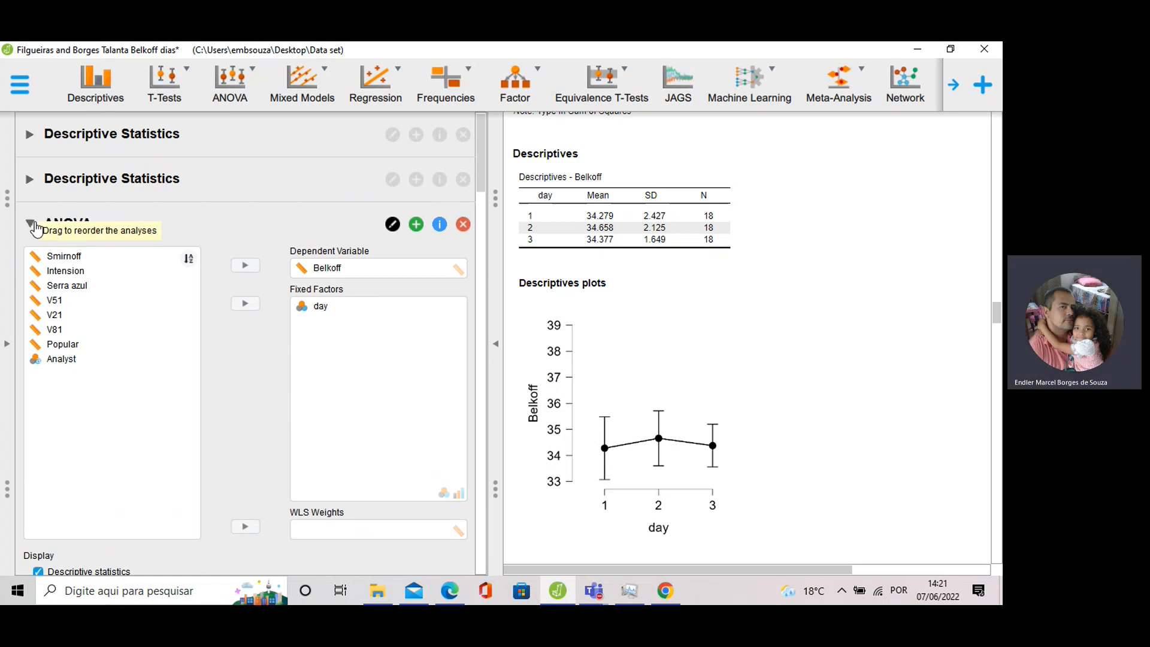
click(59, 241)
click(82, 318)
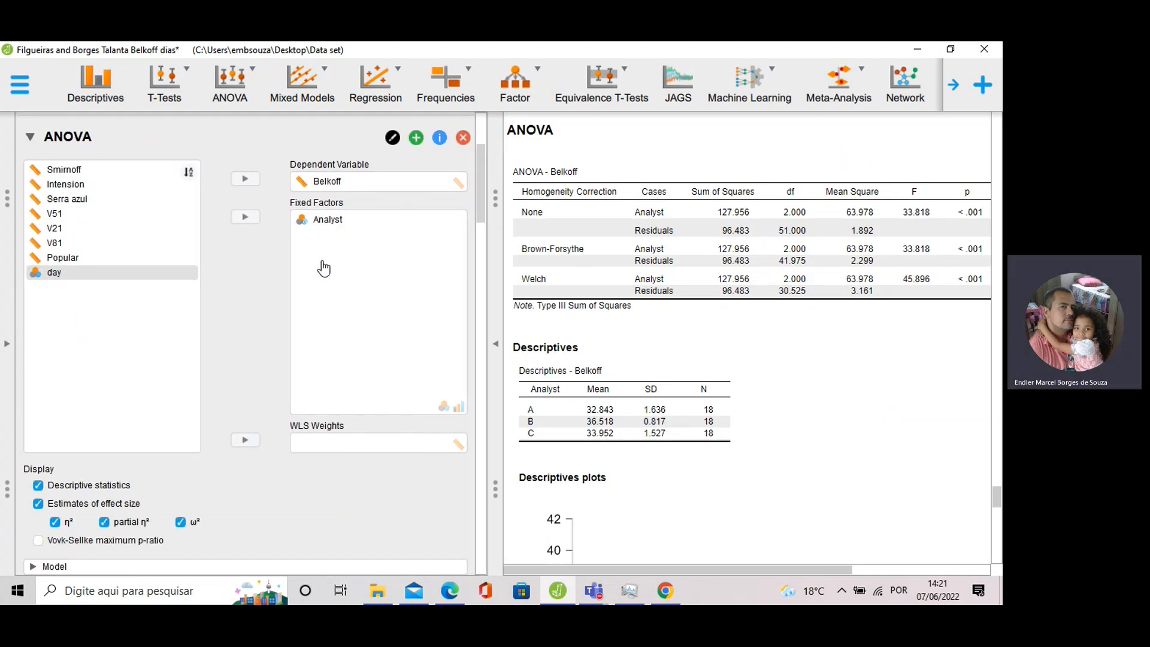
click(326, 231)
scroll(640, 279, down, 5)
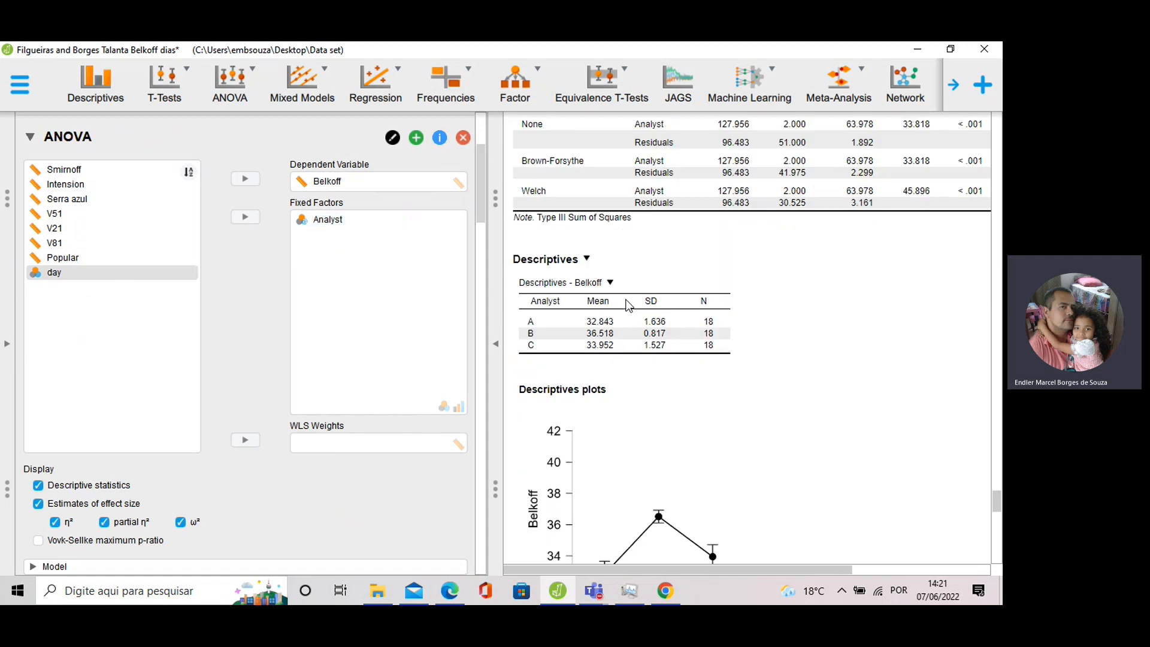
scroll(639, 279, down, 1)
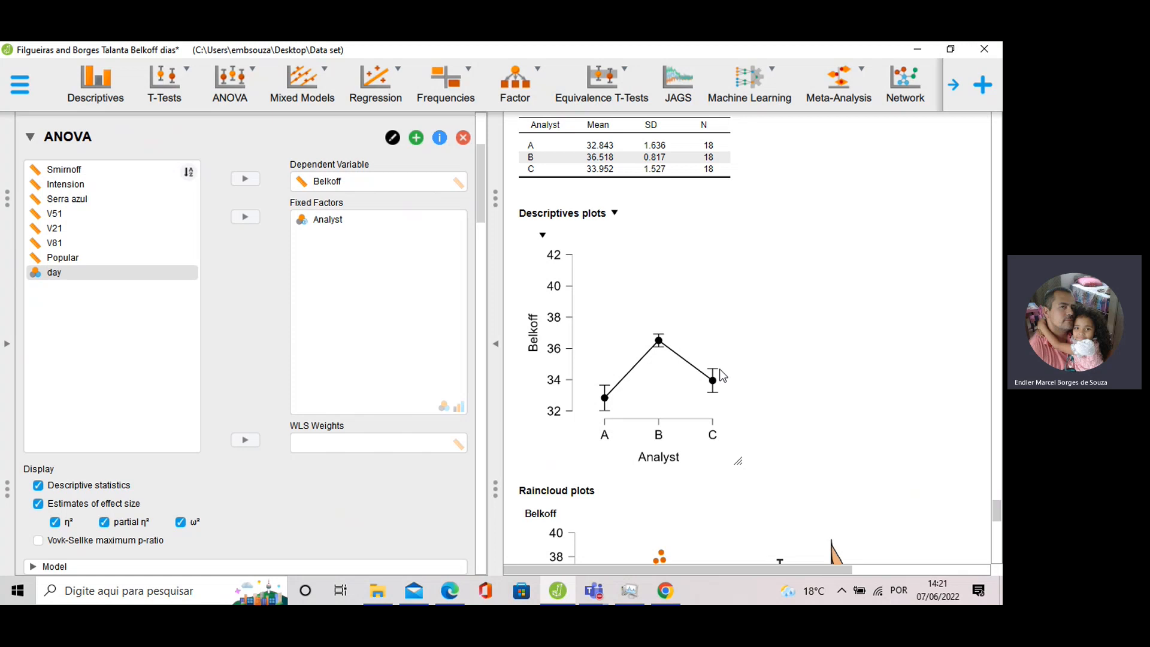
scroll(738, 305, down, 3)
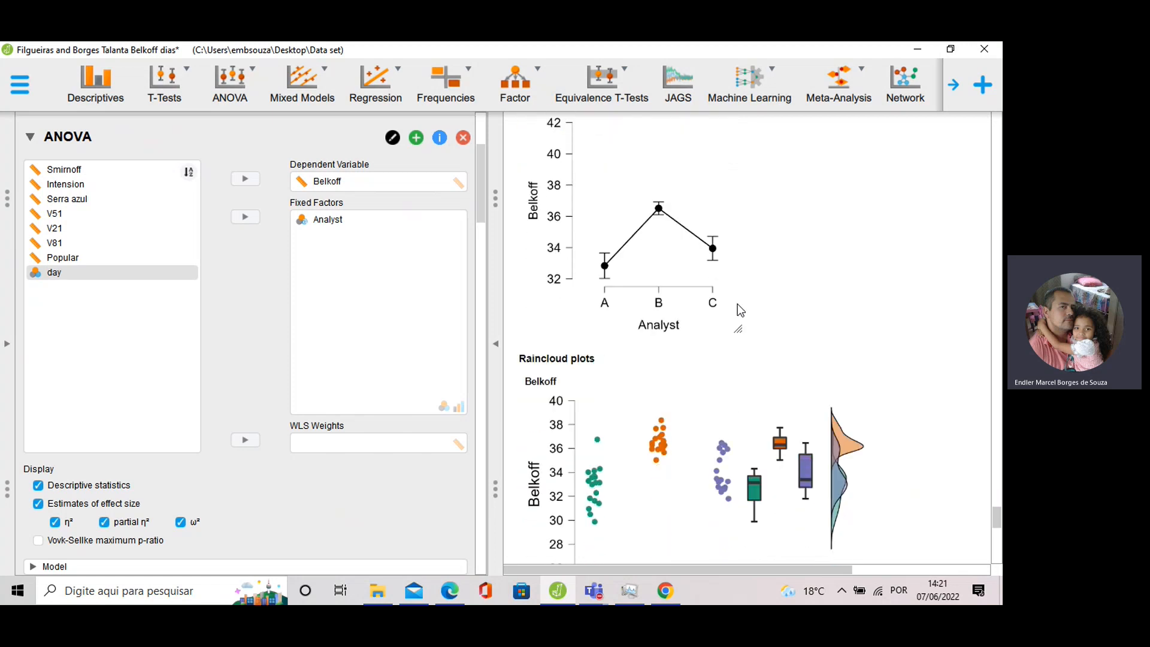
scroll(738, 303, down, 1)
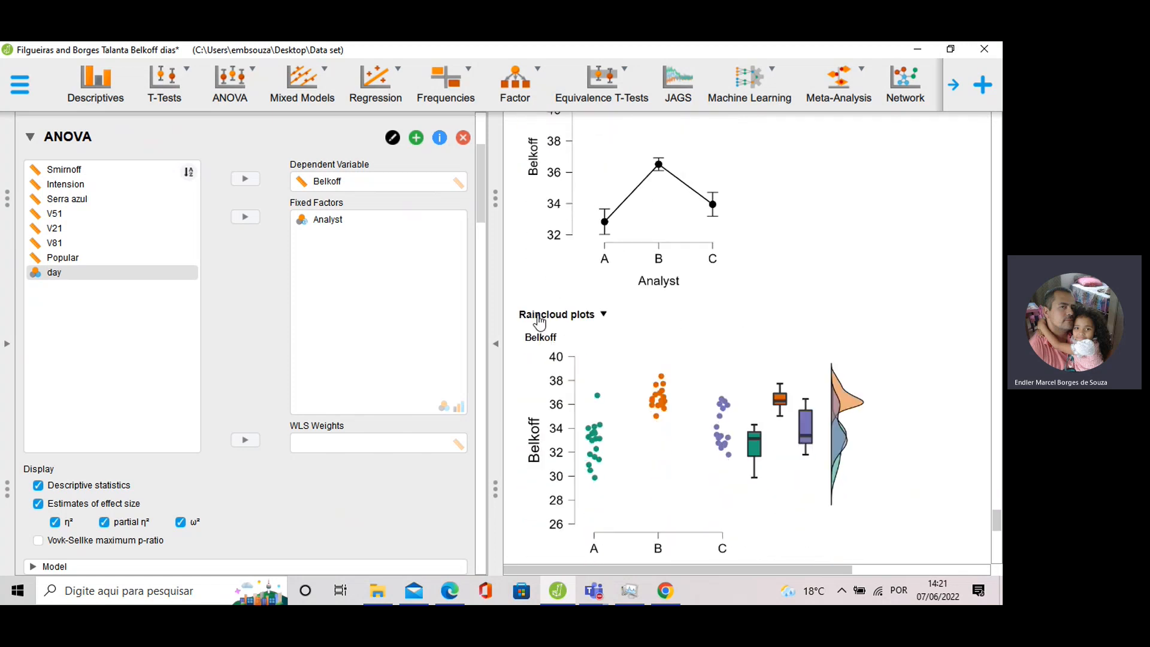
scroll(548, 327, down, 2)
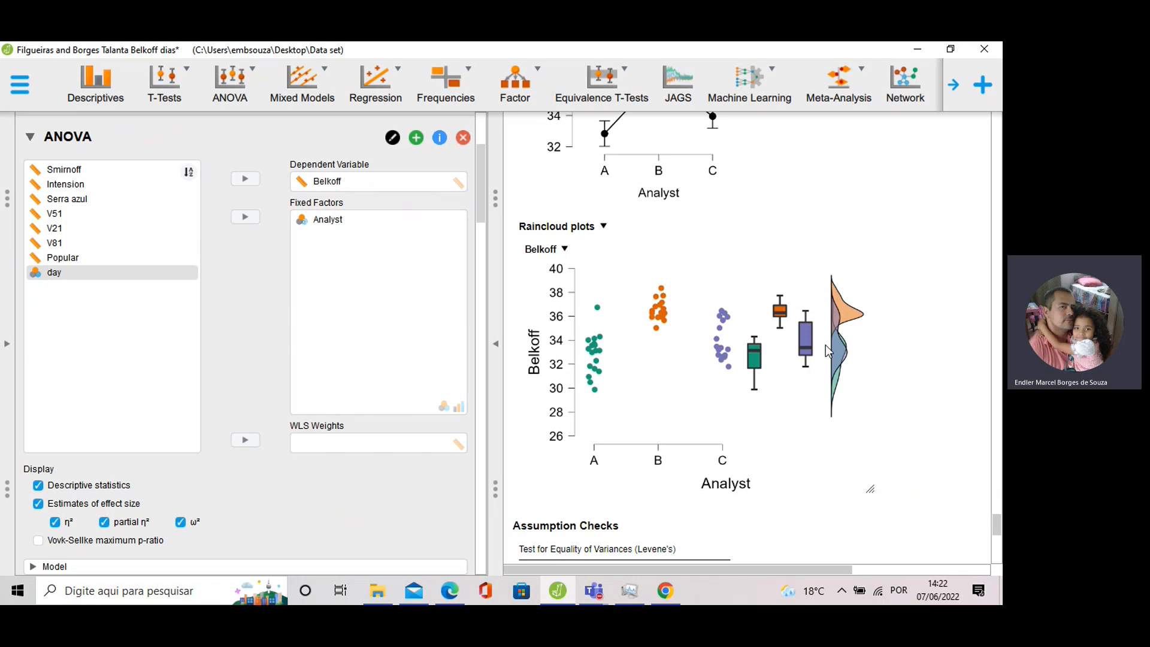
Start a new classical ANOVA with Belkoff as dependent variable and Analyst and day as fixed factors.
click(217, 90)
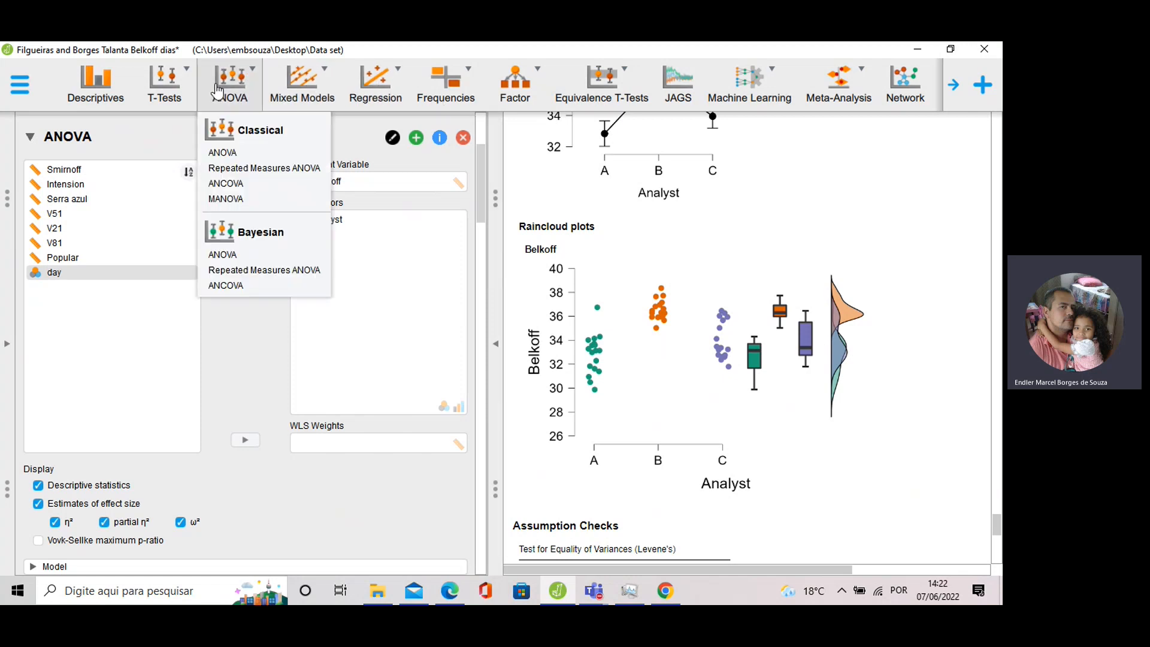
click(222, 155)
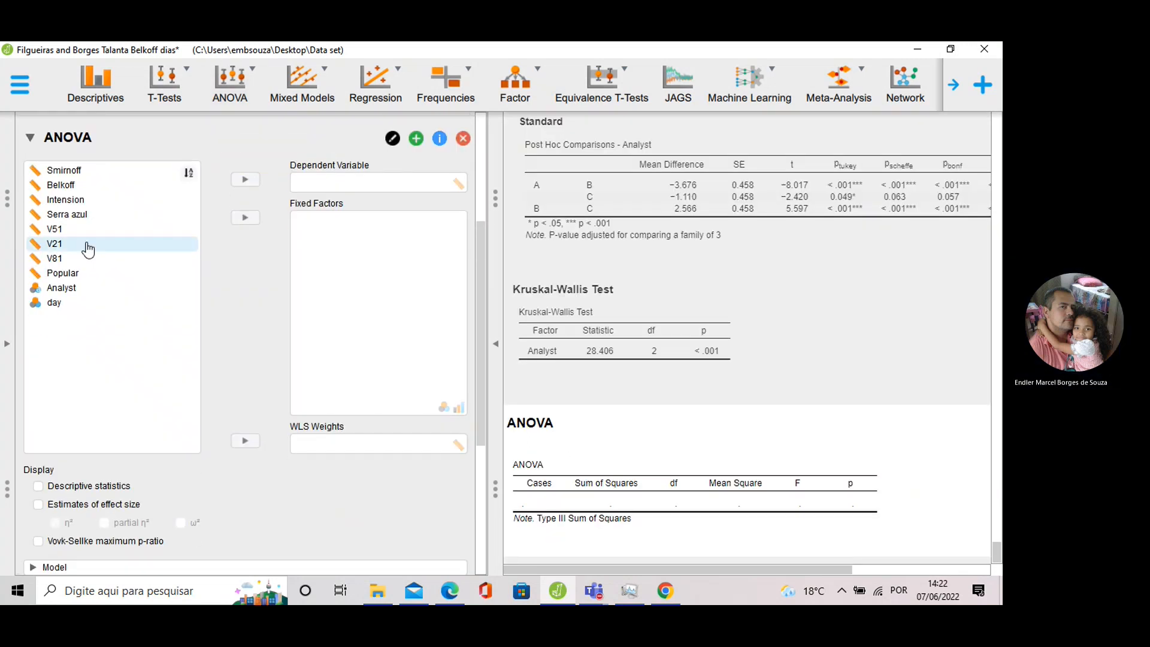
click(75, 186)
click(246, 179)
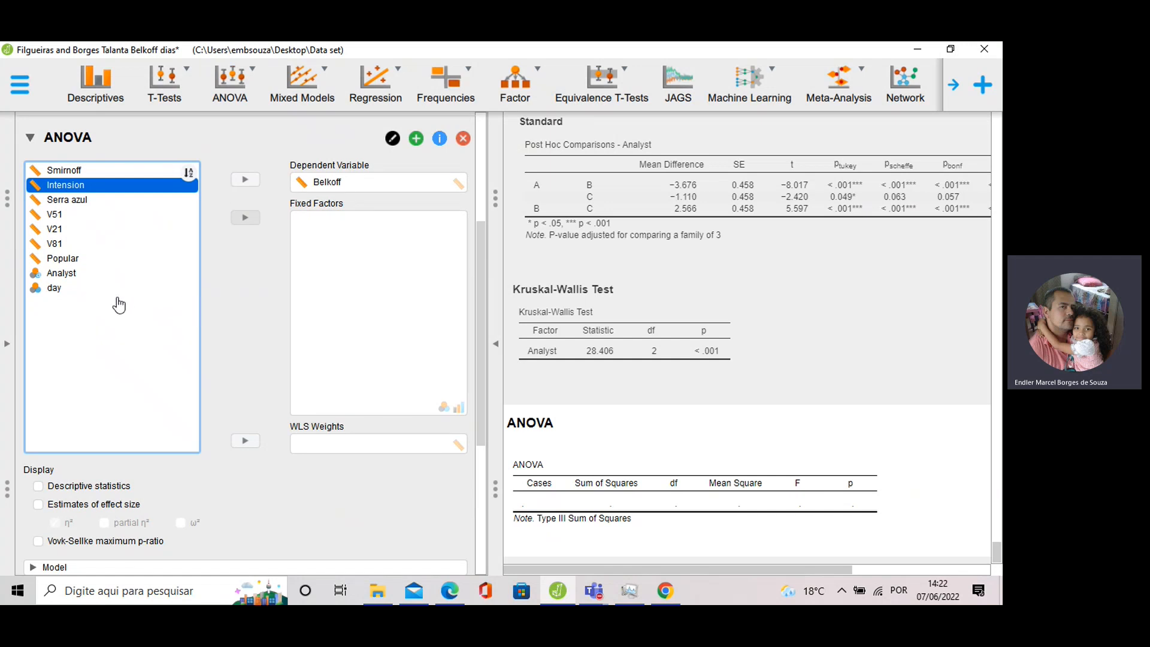
click(63, 273)
click(246, 218)
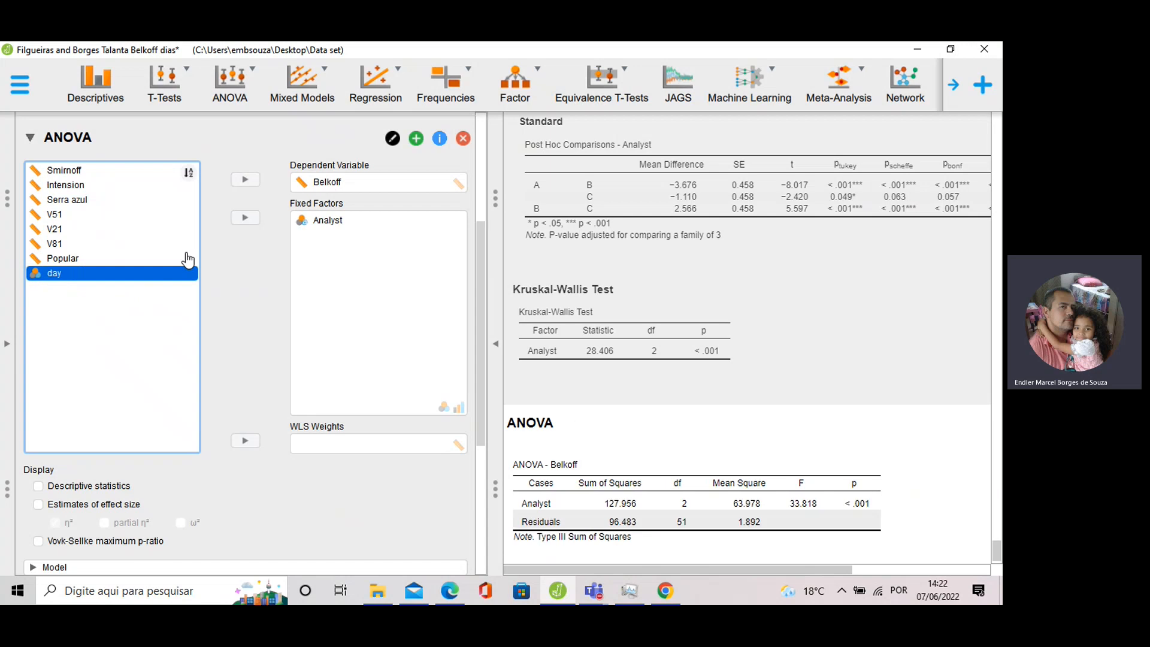
click(232, 220)
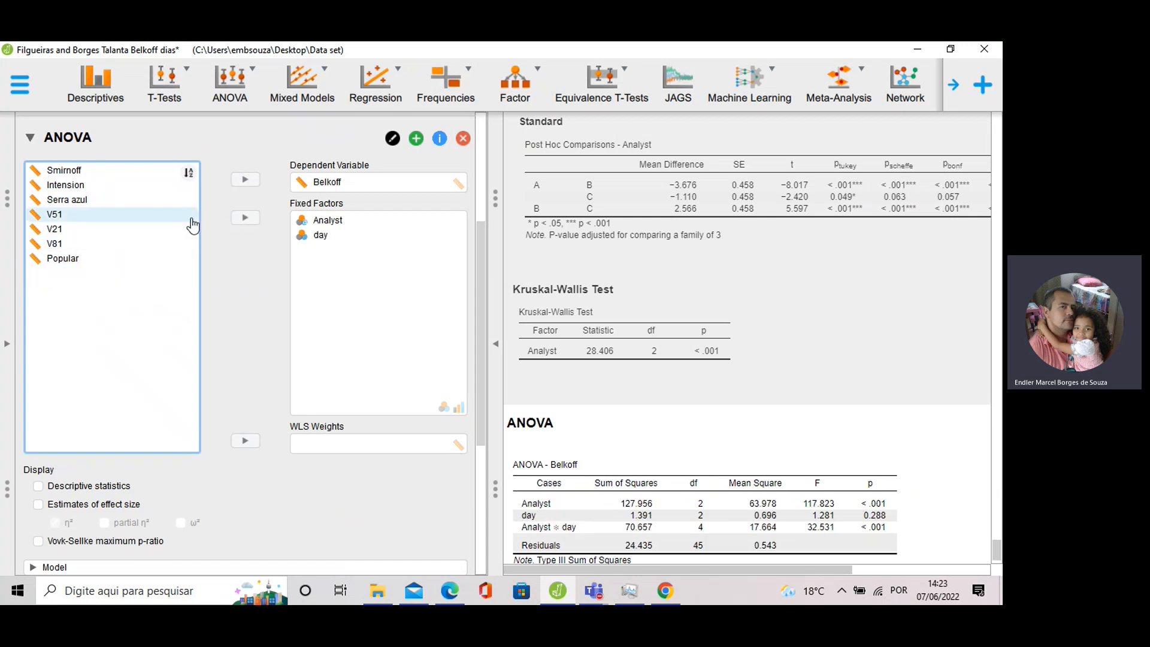
scroll(628, 307, down, 1)
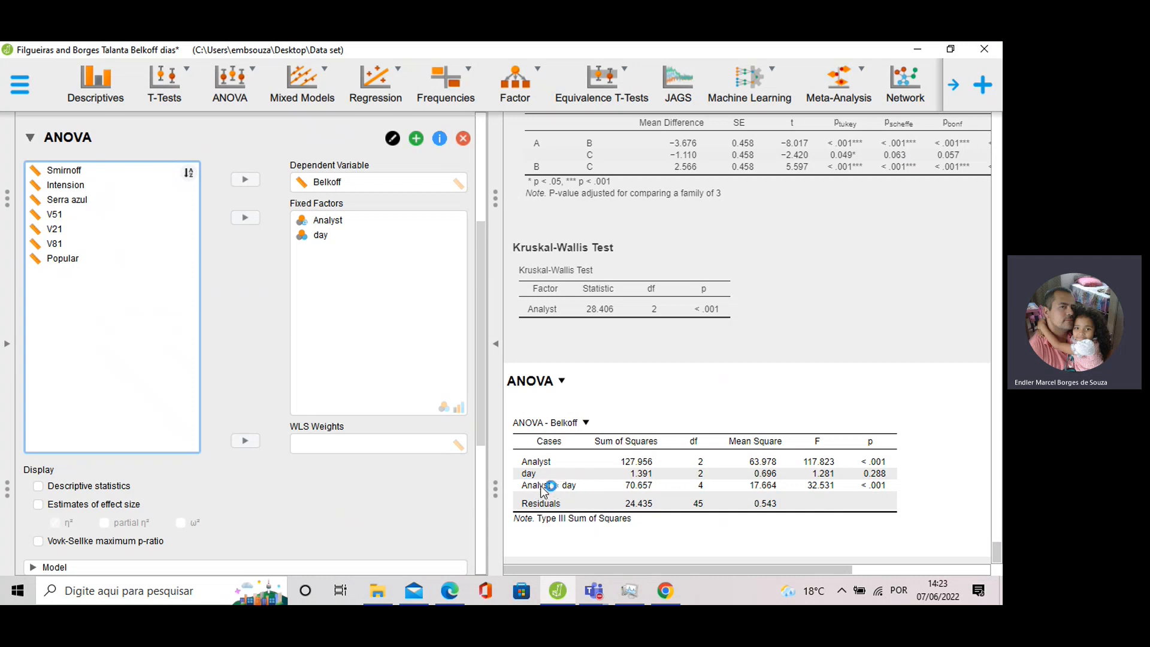
scroll(96, 365, down, 1)
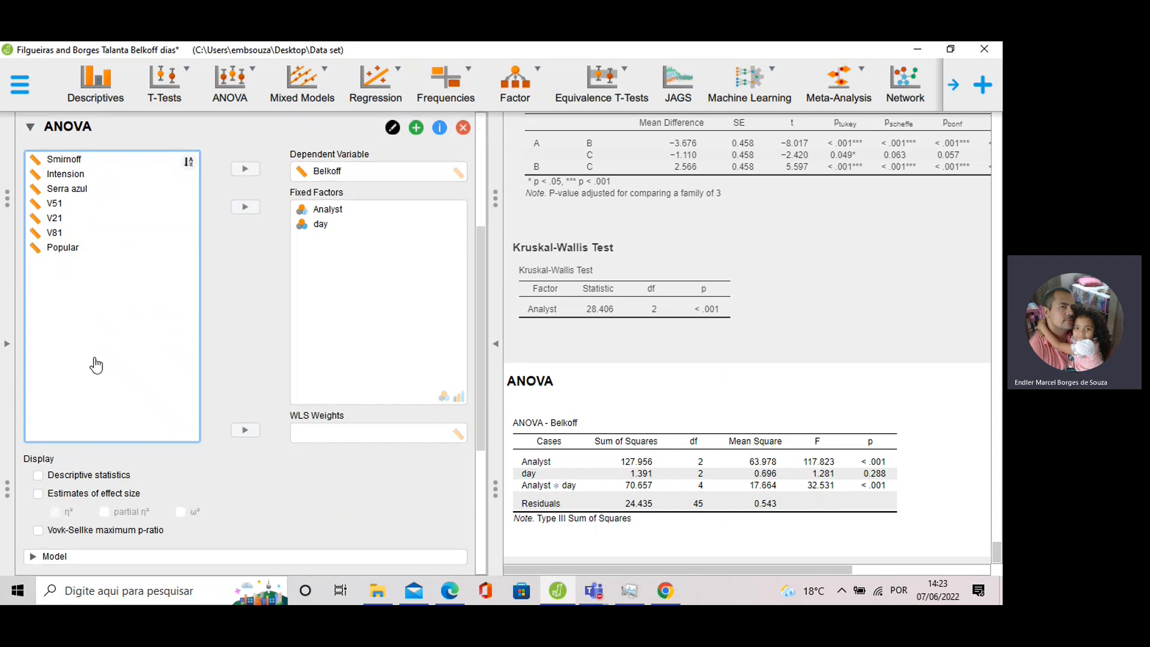
Tick Descriptive statistics, then expand the Model and Assumption Checks sections.
scroll(96, 365, down, 2)
click(38, 433)
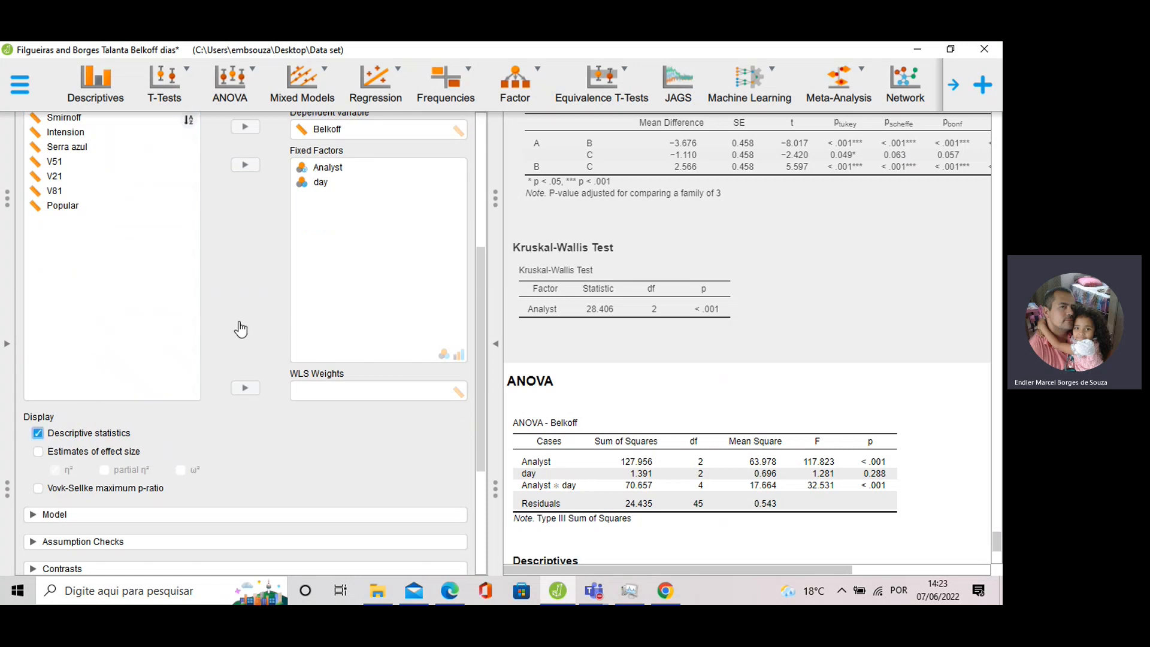
scroll(644, 291, down, 4)
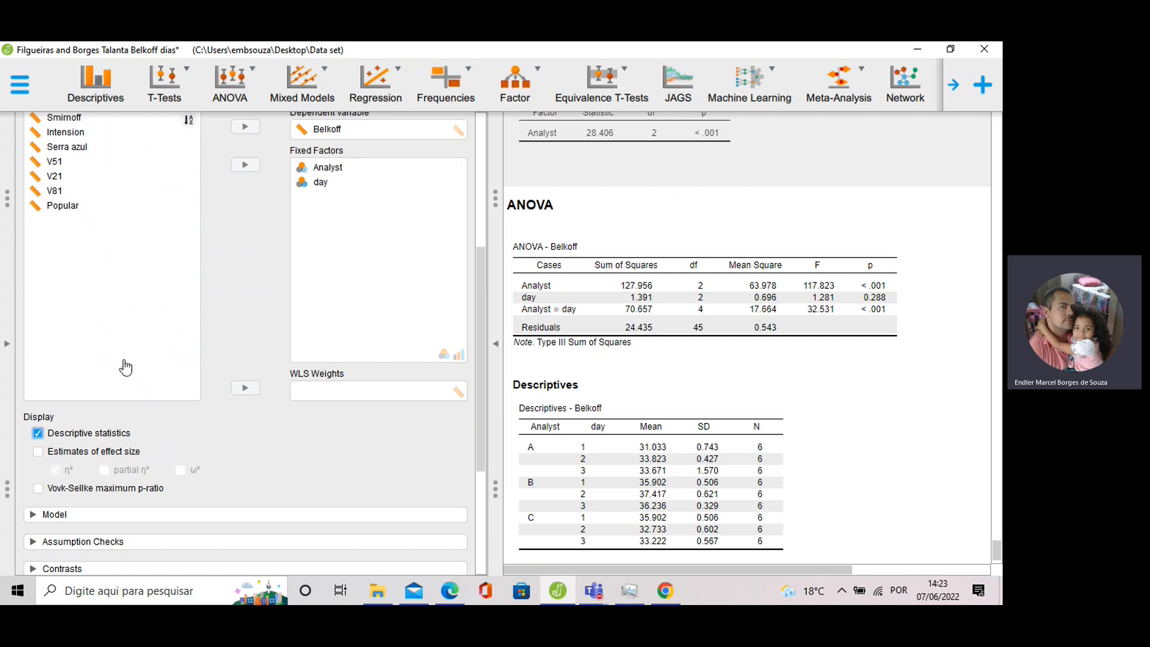
scroll(94, 281, down, 3)
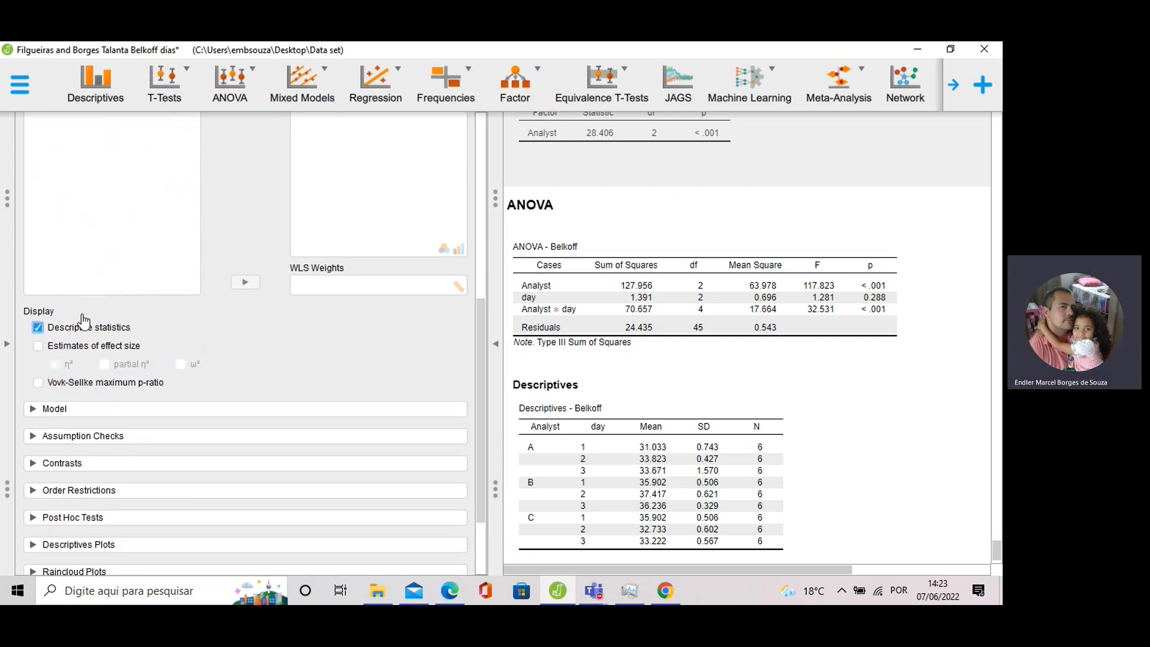
click(53, 408)
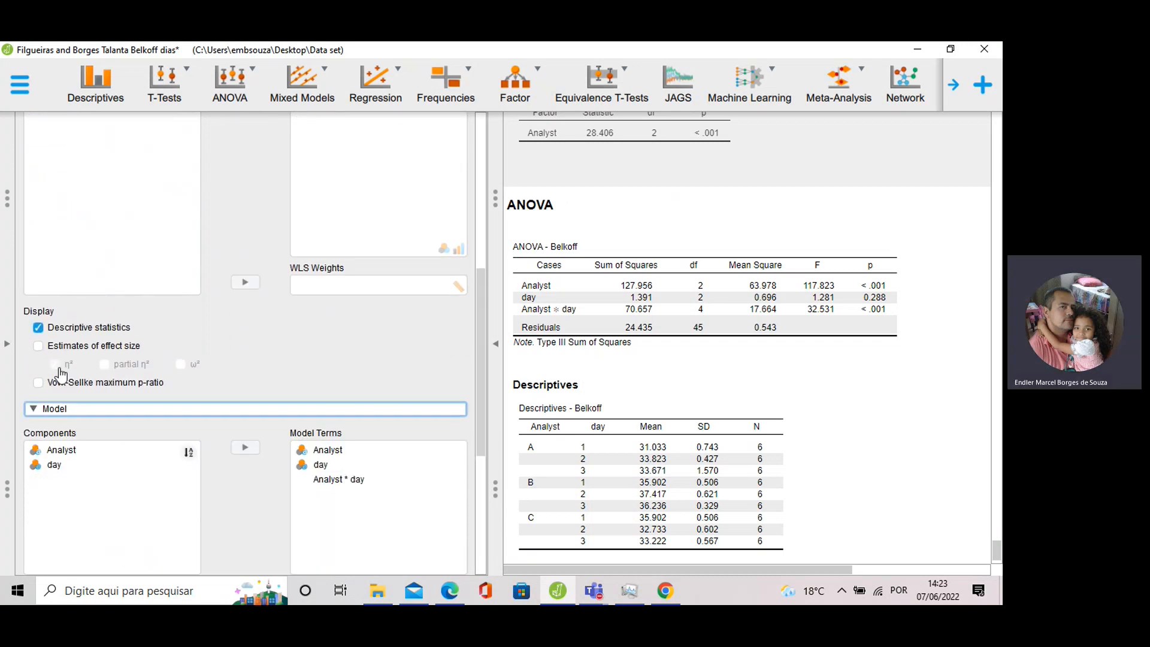
scroll(78, 330, down, 8)
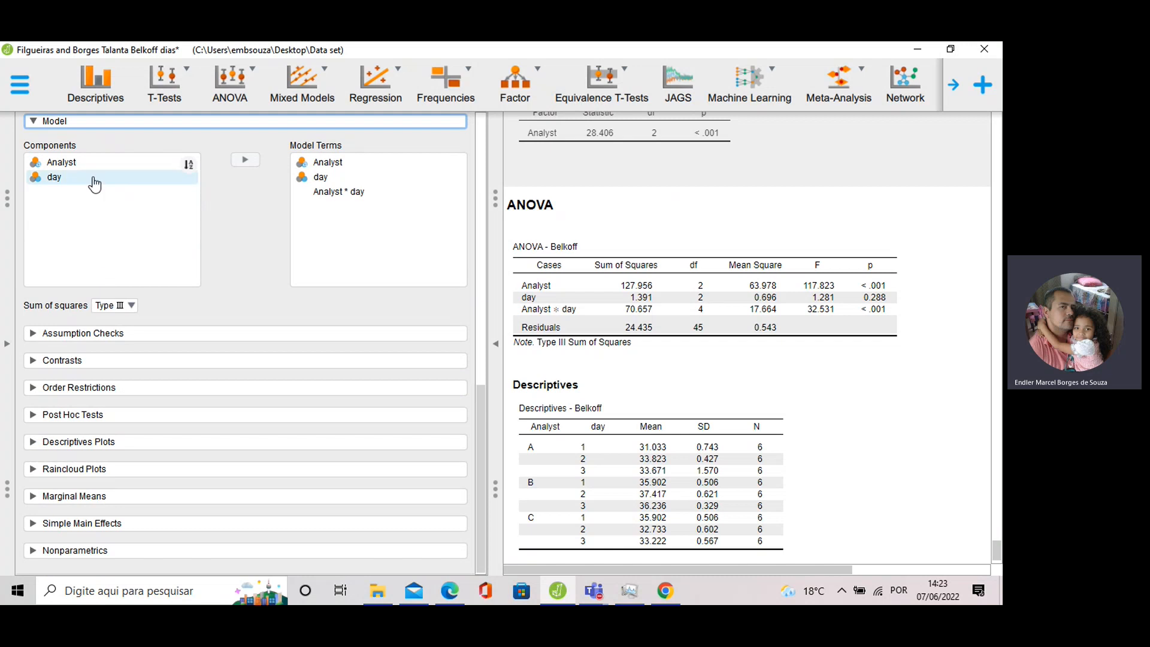
click(90, 340)
scroll(65, 270, down, 2)
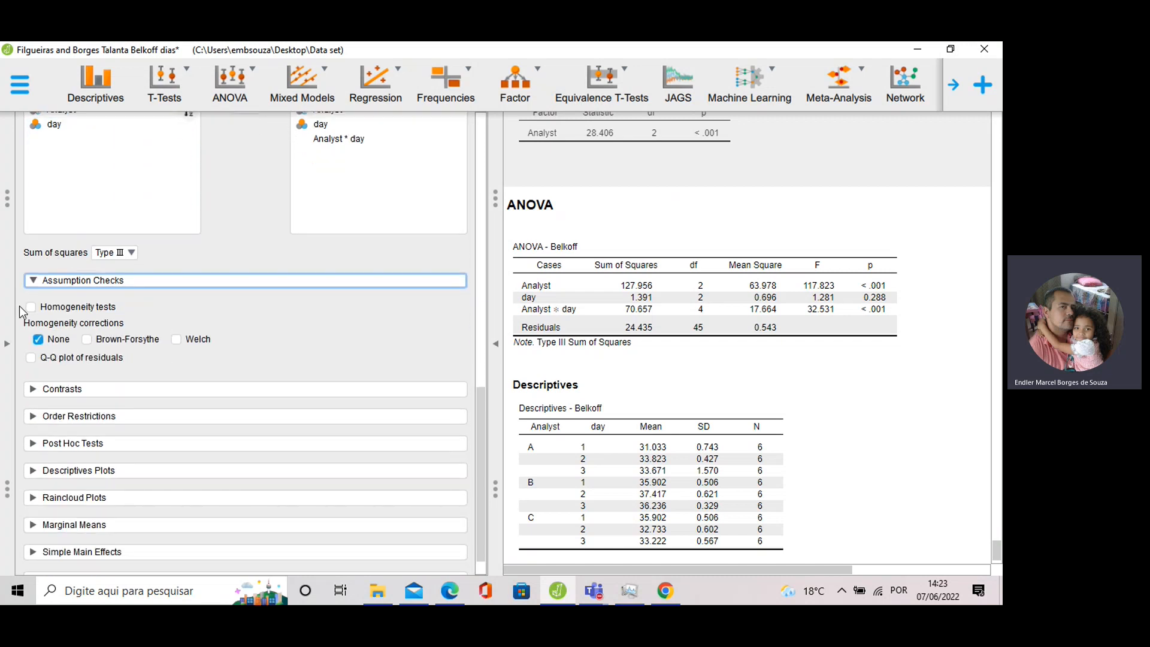
Add Levene's homogeneity test and confidence intervals for the contrasts.
click(30, 307)
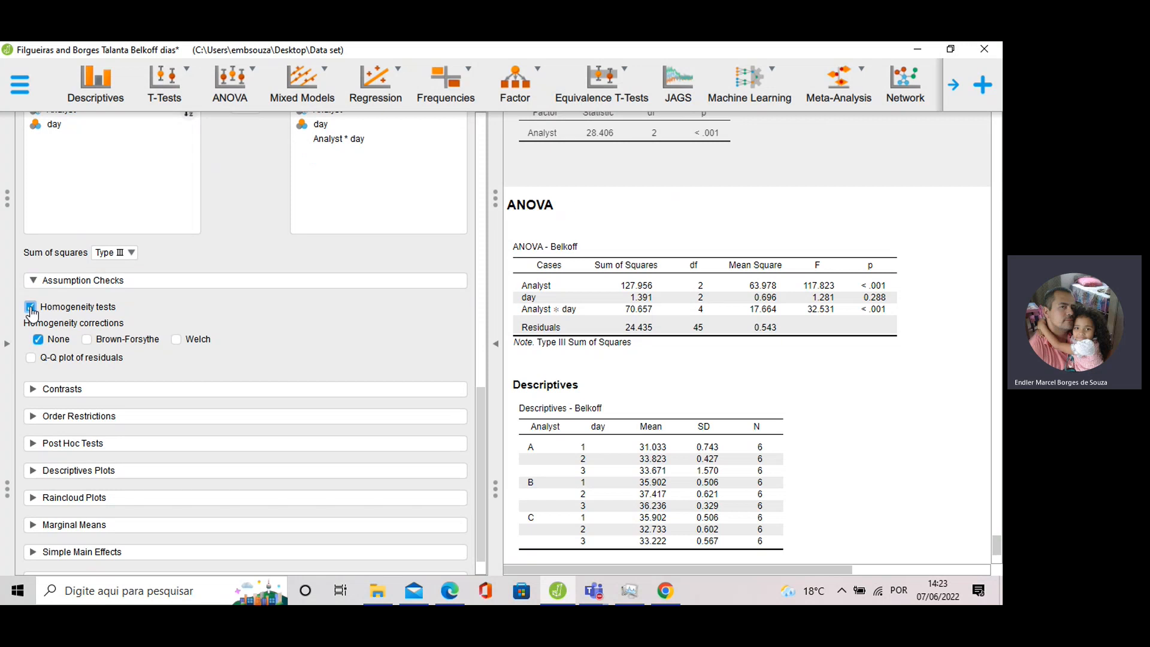
scroll(692, 309, down, 3)
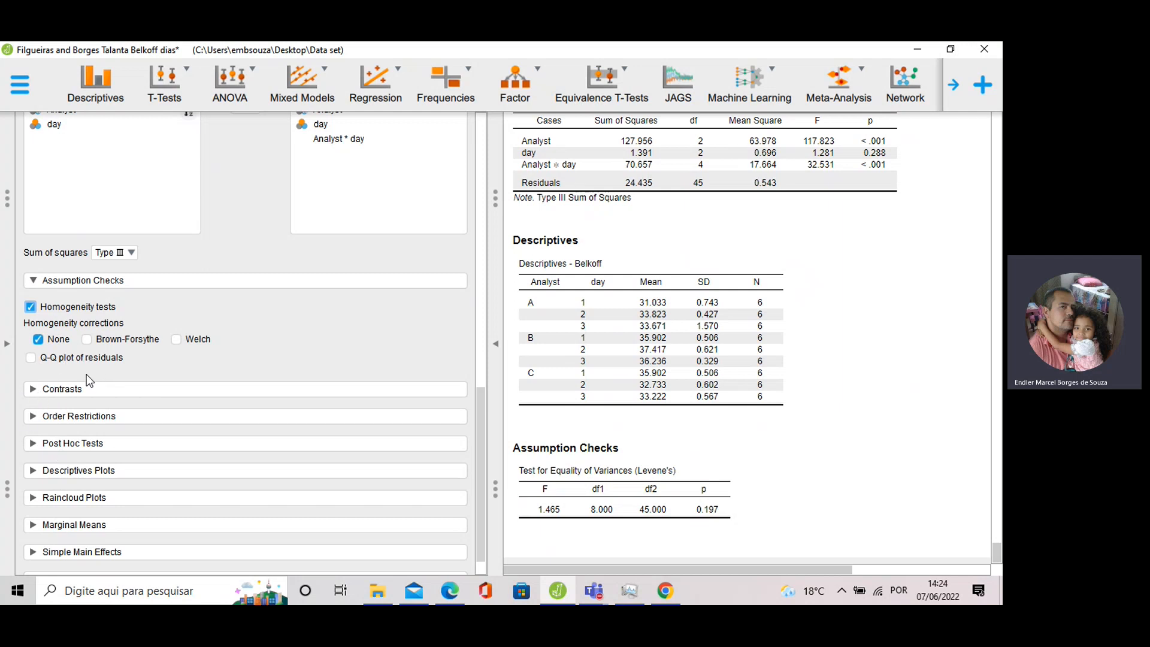
click(60, 390)
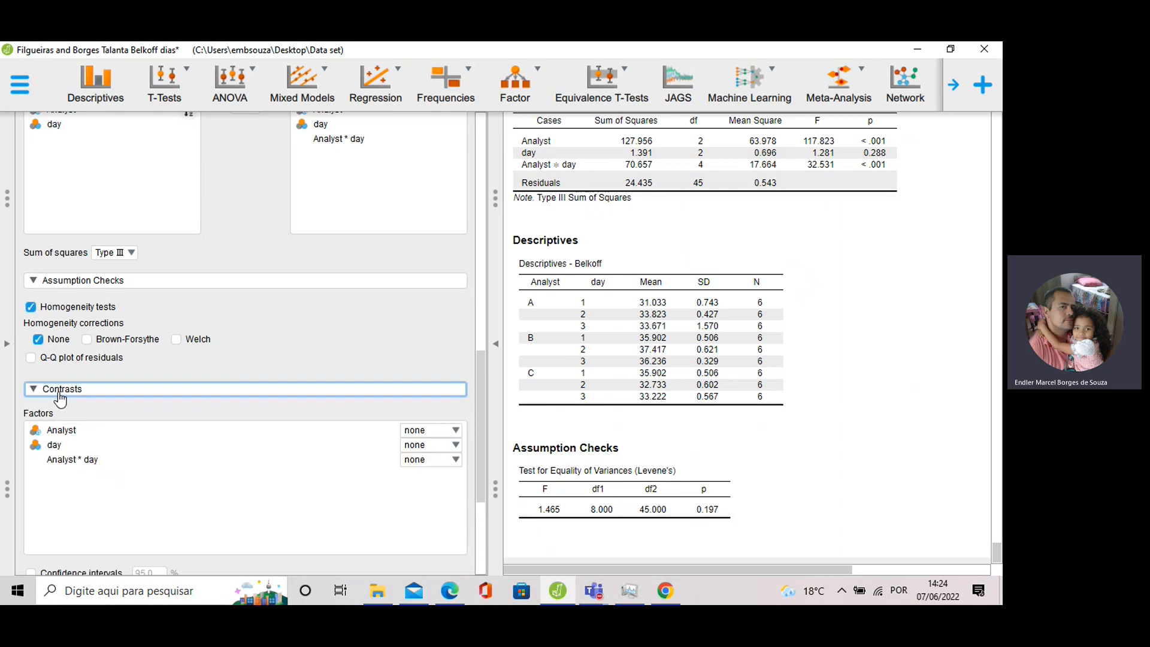
scroll(58, 414, down, 3)
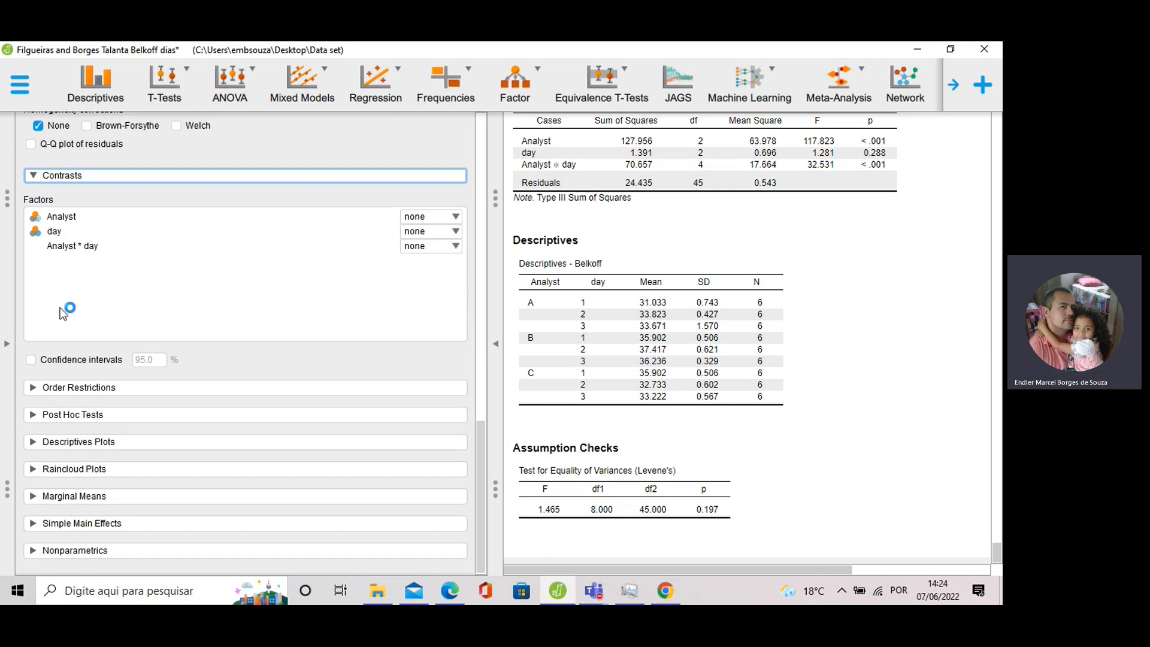
click(31, 360)
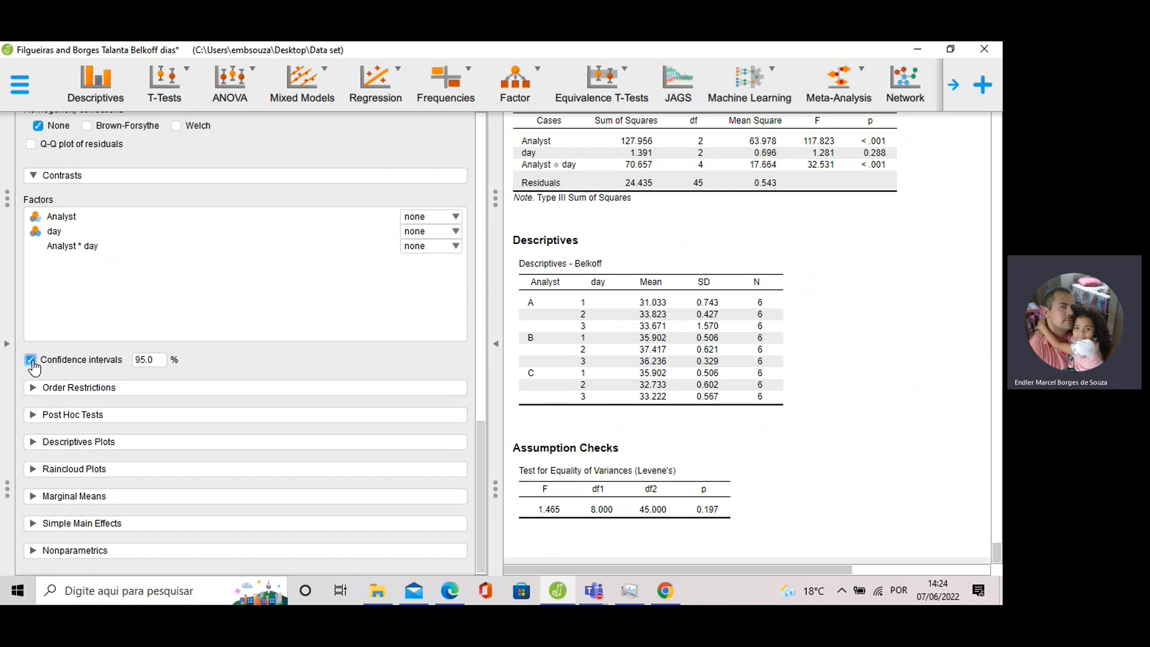
Use difference contrasts for Analyst, day and Analyst * day.
click(422, 217)
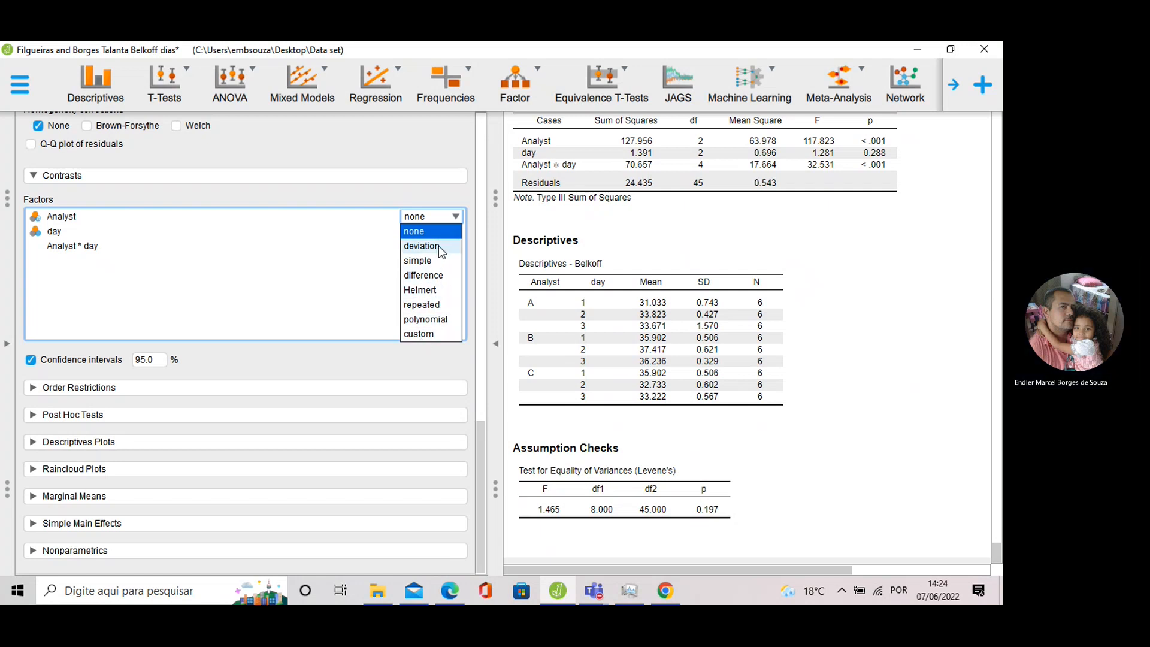
click(429, 277)
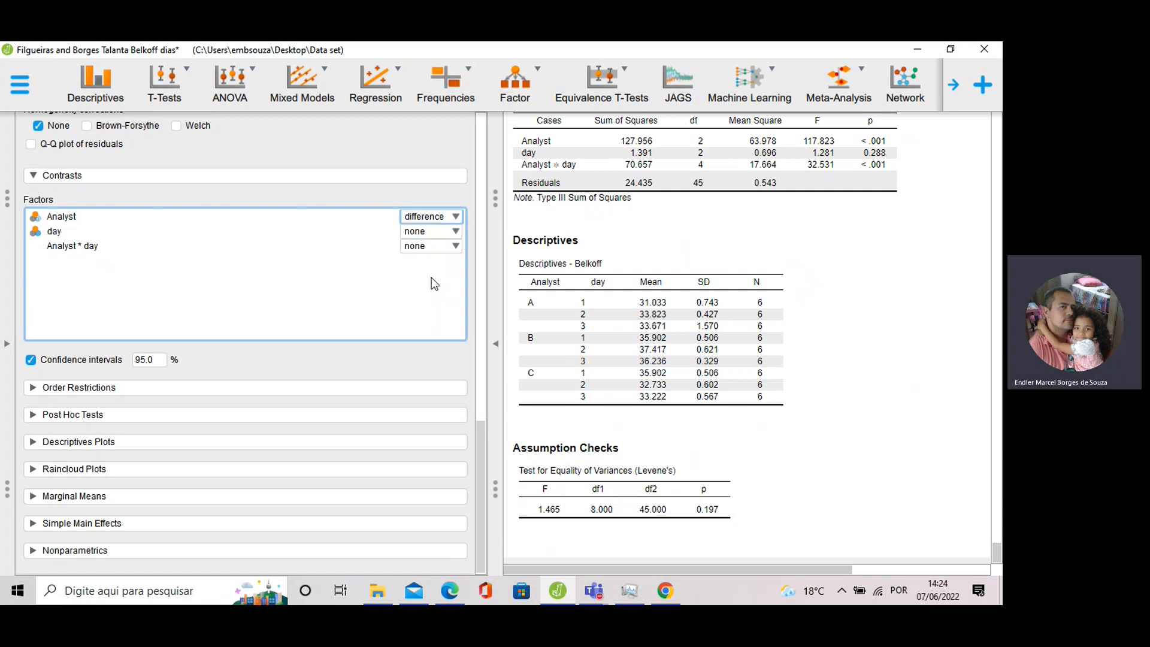
click(433, 232)
click(432, 291)
click(432, 252)
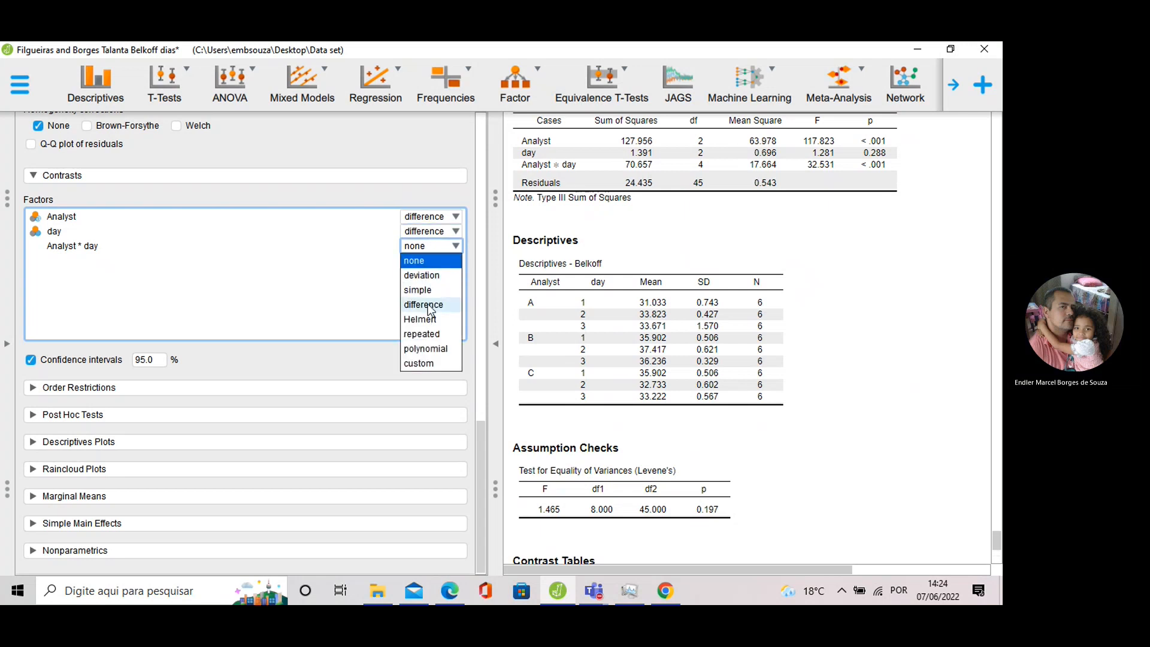
click(426, 305)
scroll(587, 389, down, 3)
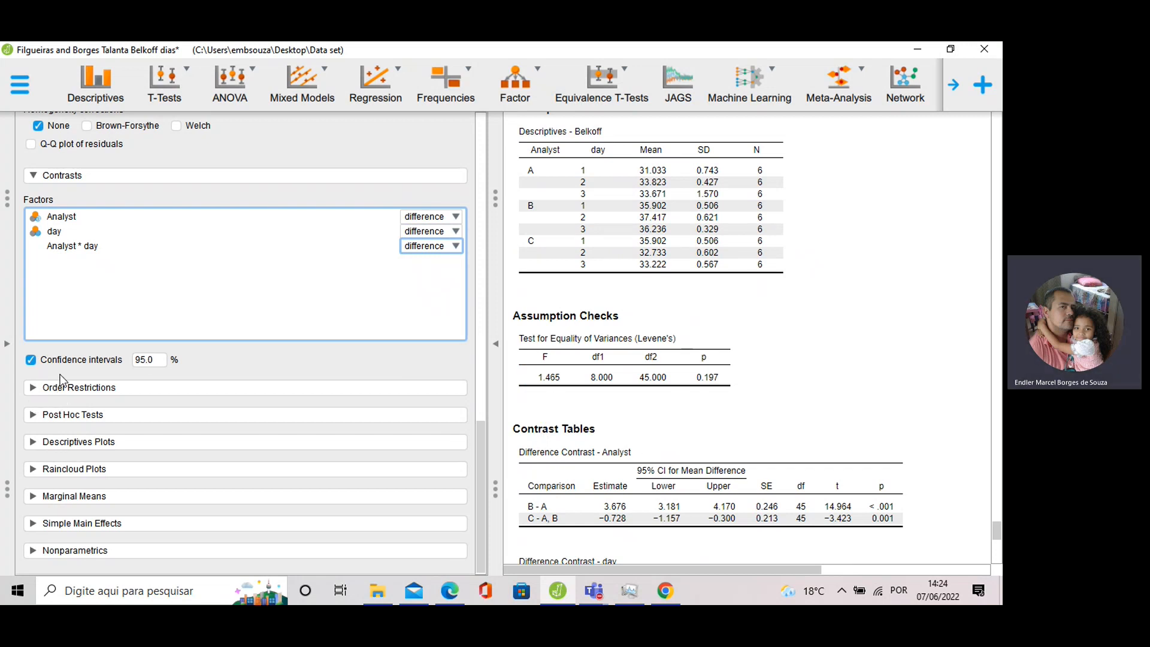
click(66, 415)
Request post hoc comparisons for the Analyst * day interaction.
scroll(65, 212, down, 5)
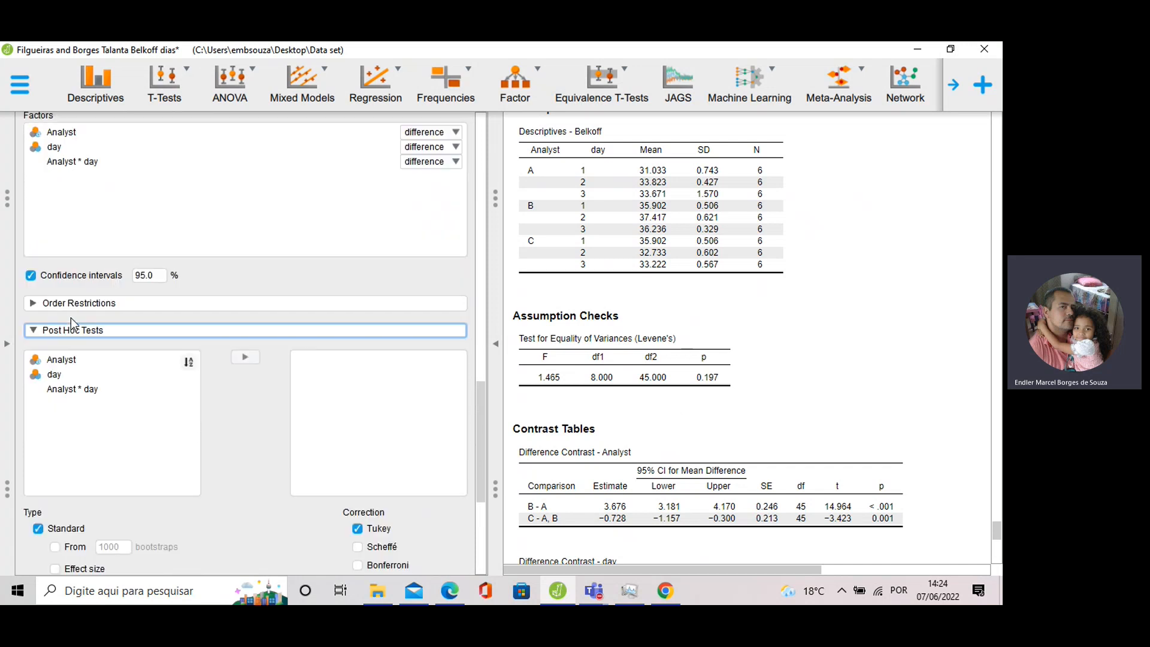
scroll(65, 213, up, 1)
click(184, 173)
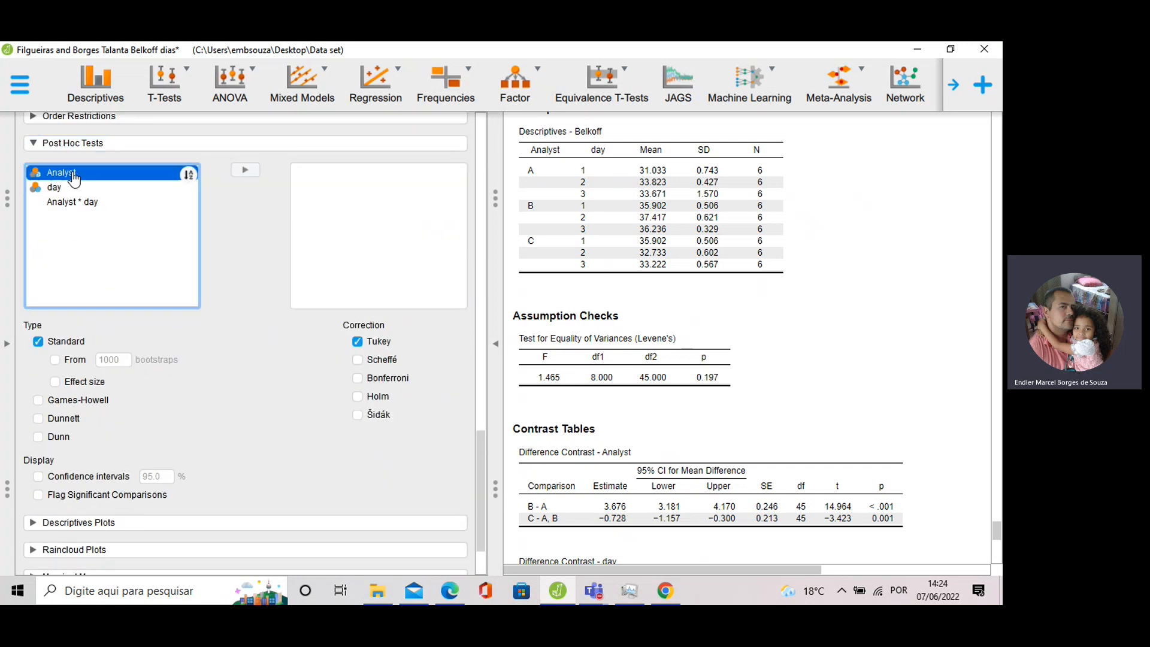
click(85, 201)
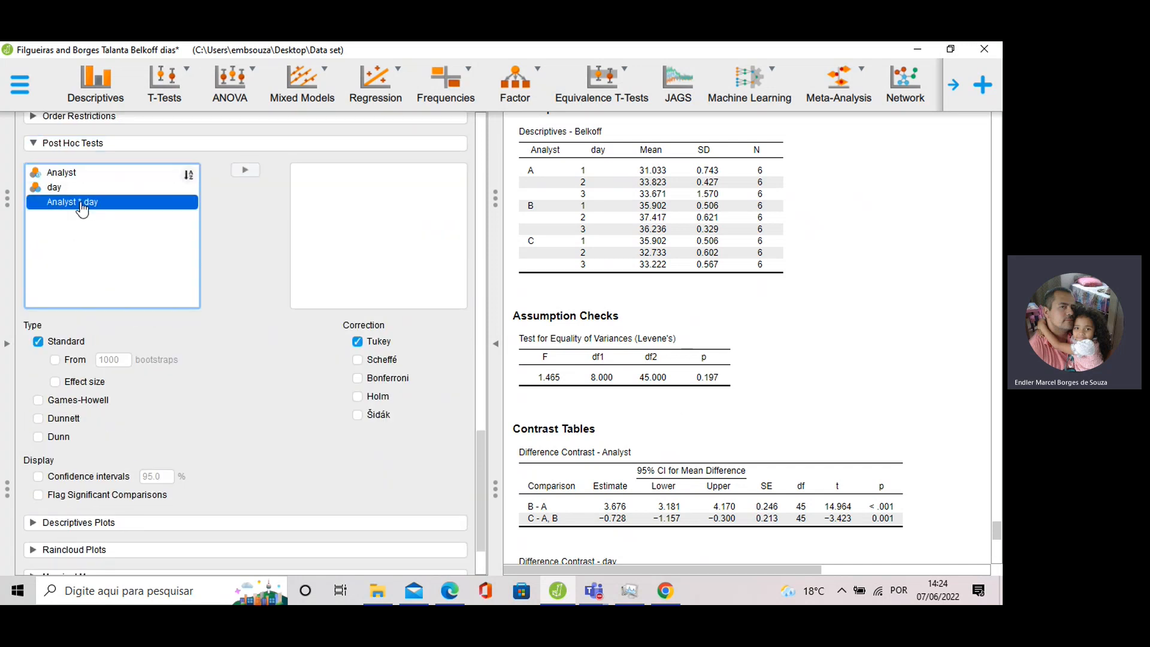
click(245, 171)
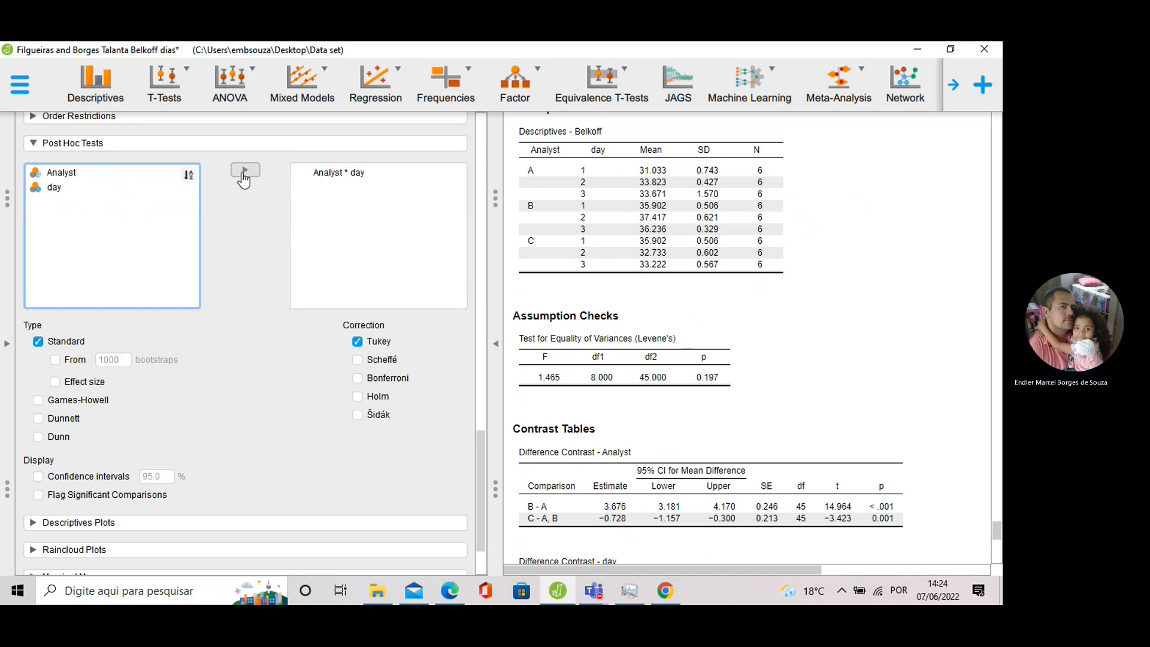
Review the Tukey post hoc table comparing every Analyst × day cell pair.
scroll(737, 336, down, 4)
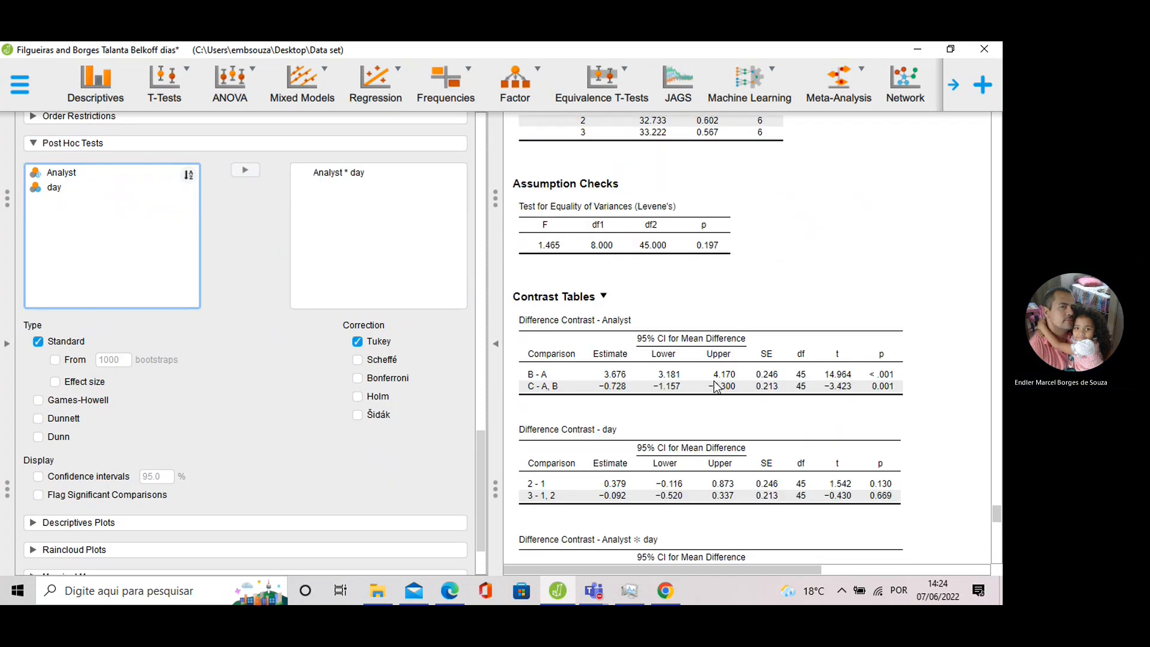
scroll(715, 386, down, 2)
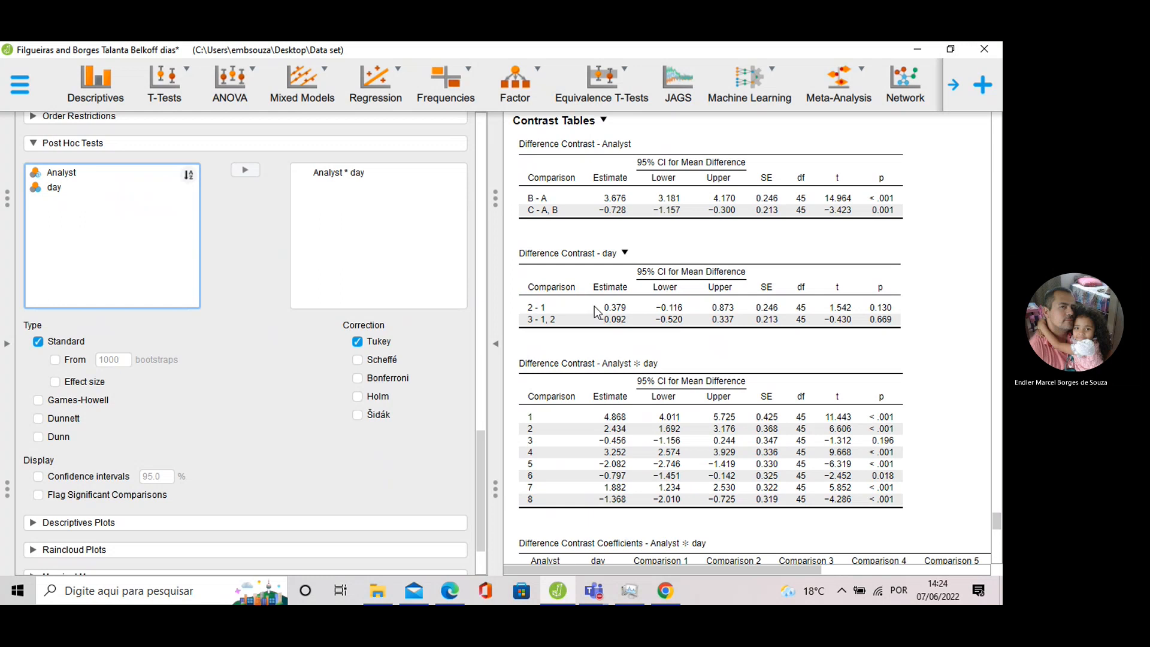
scroll(590, 300, down, 1)
scroll(584, 283, down, 1)
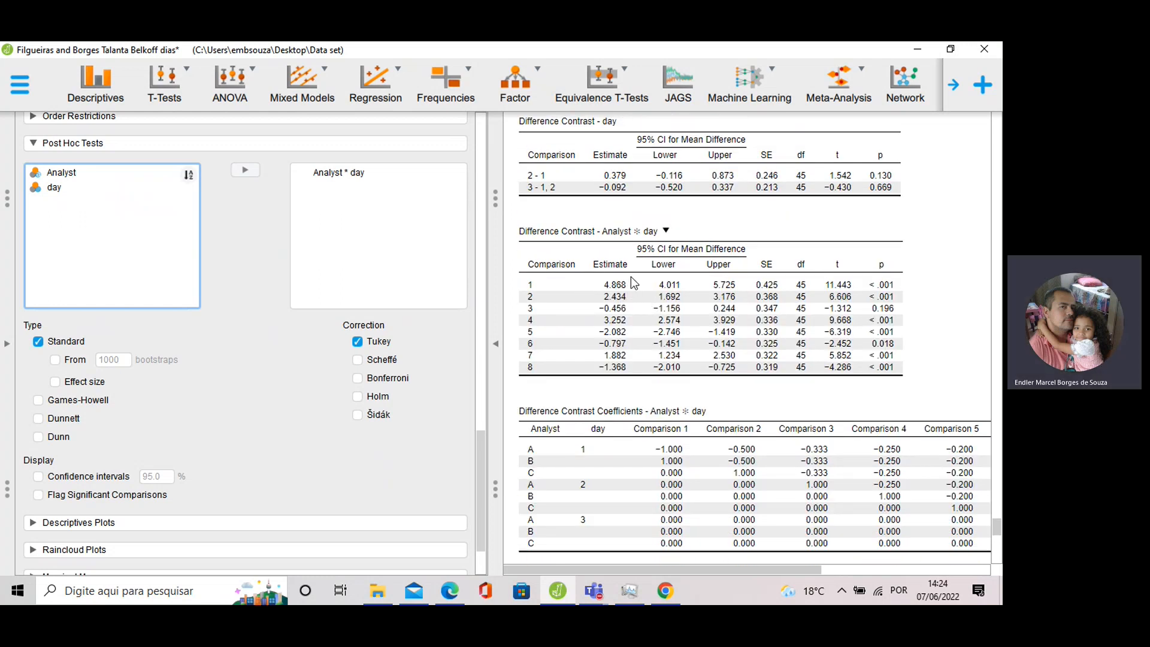
scroll(604, 295, down, 3)
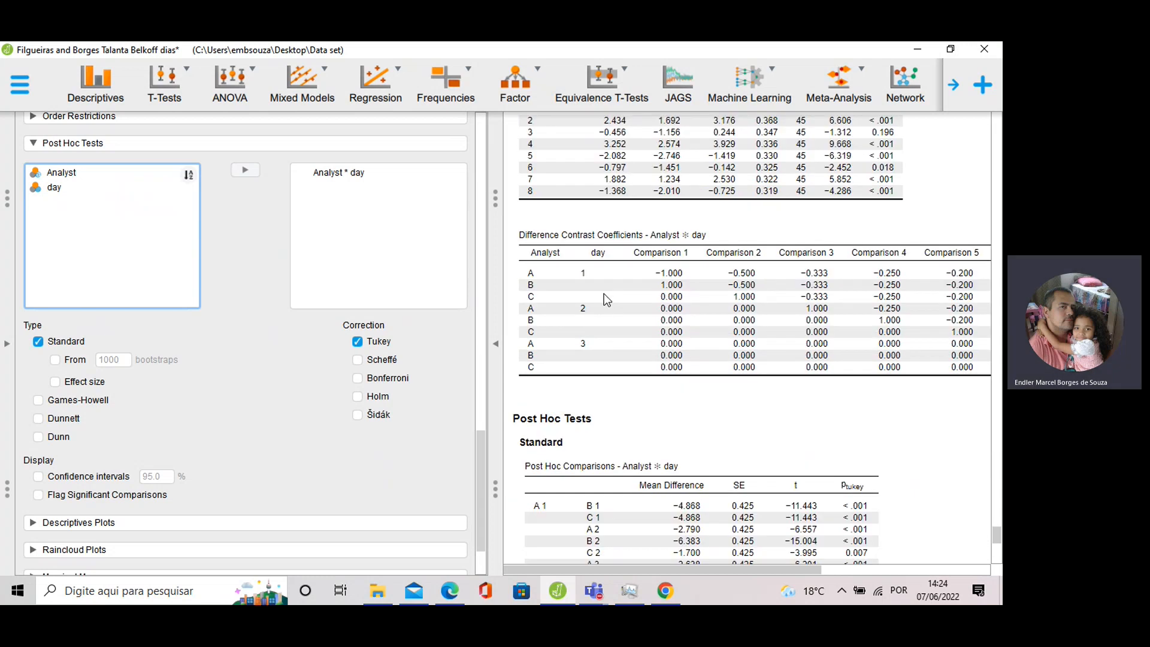
scroll(604, 293, down, 2)
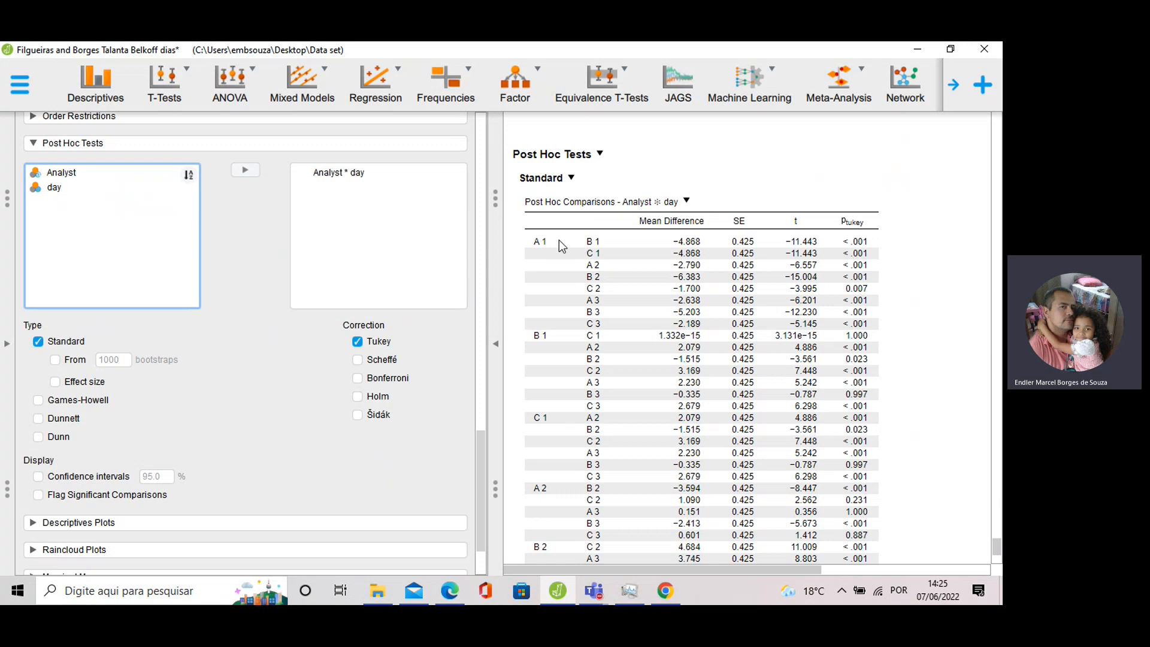
scroll(580, 282, down, 1)
scroll(580, 285, down, 1)
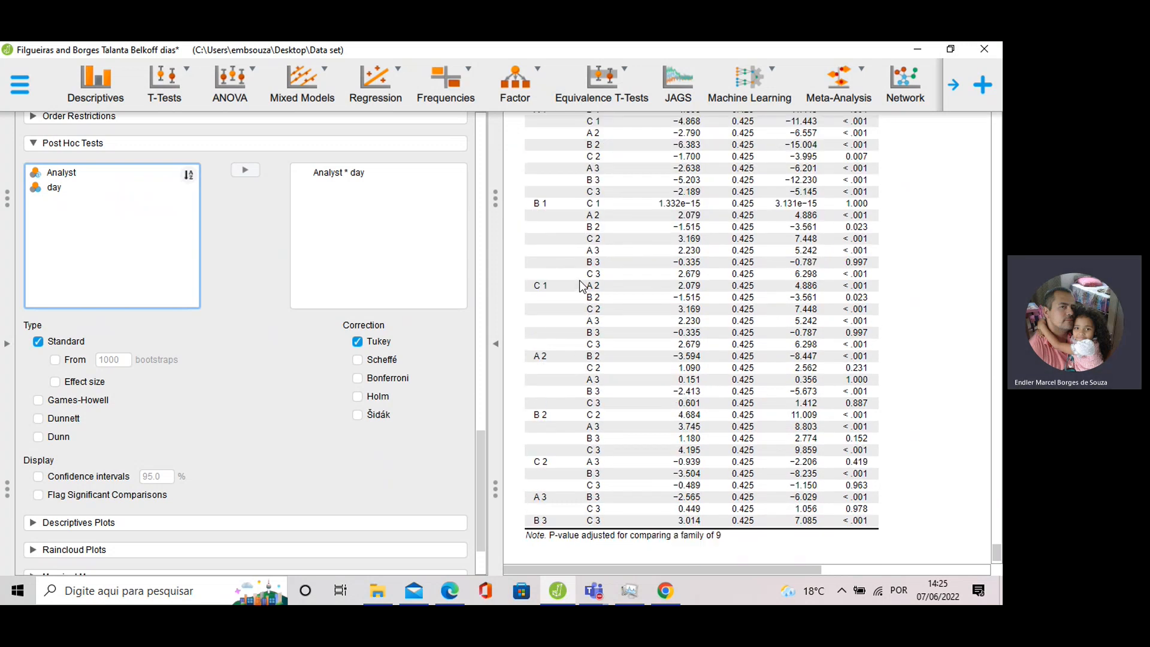
scroll(580, 285, up, 1)
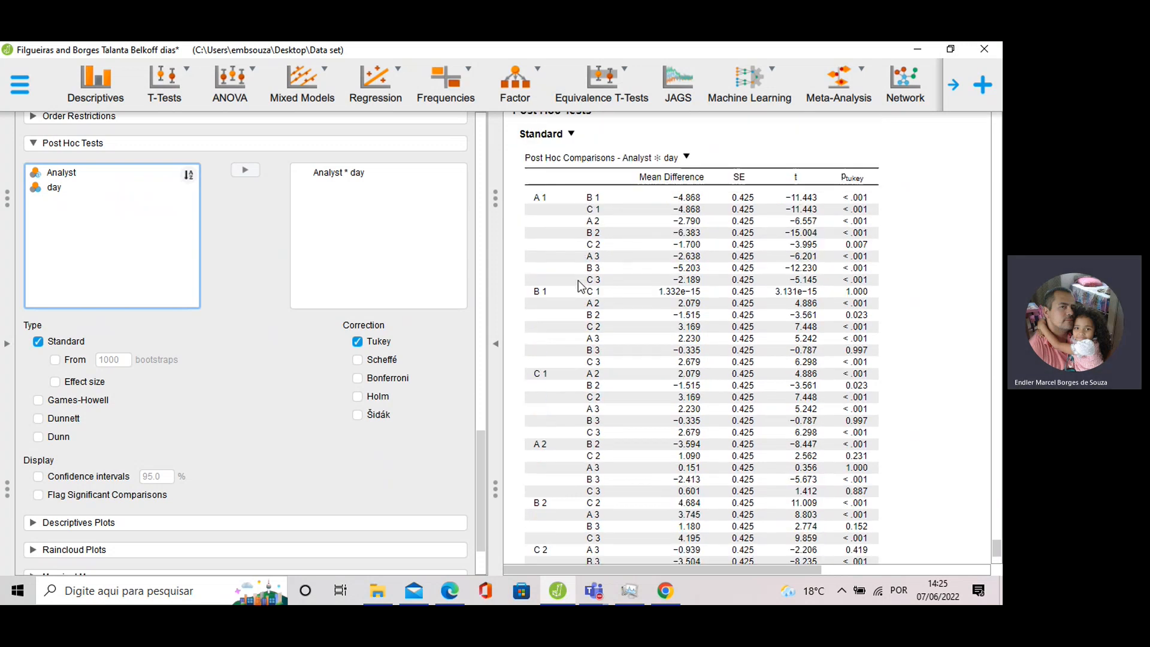
scroll(580, 285, down, 1)
click(333, 174)
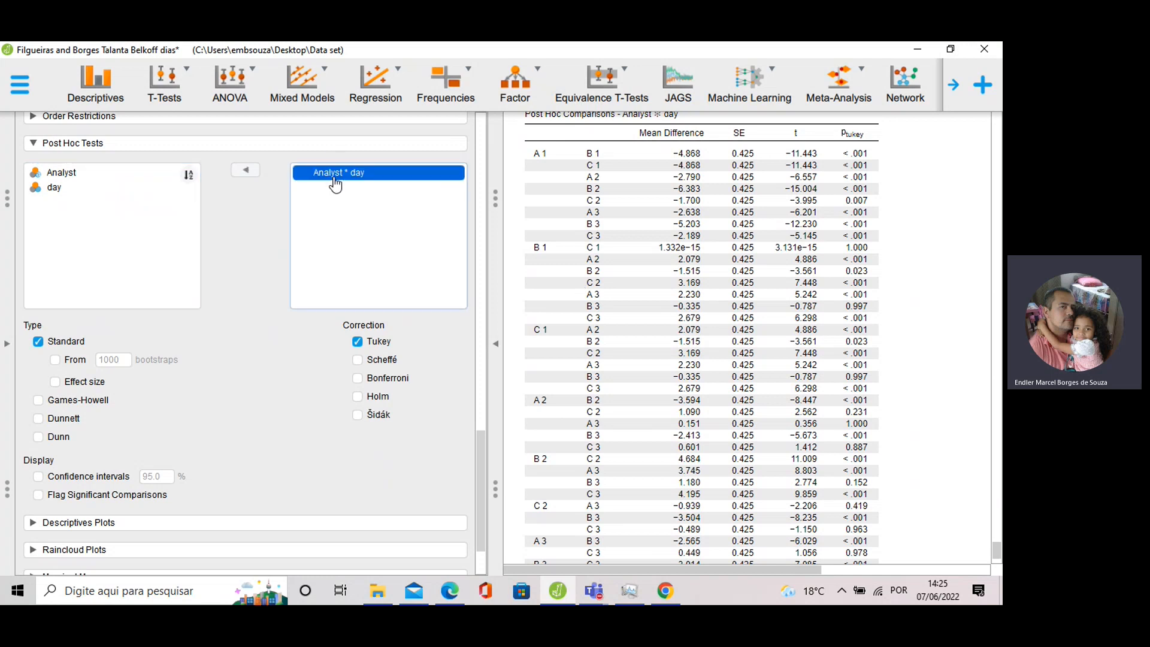
Replace the Analyst * day post hoc term with separate Analyst and day terms.
click(246, 170)
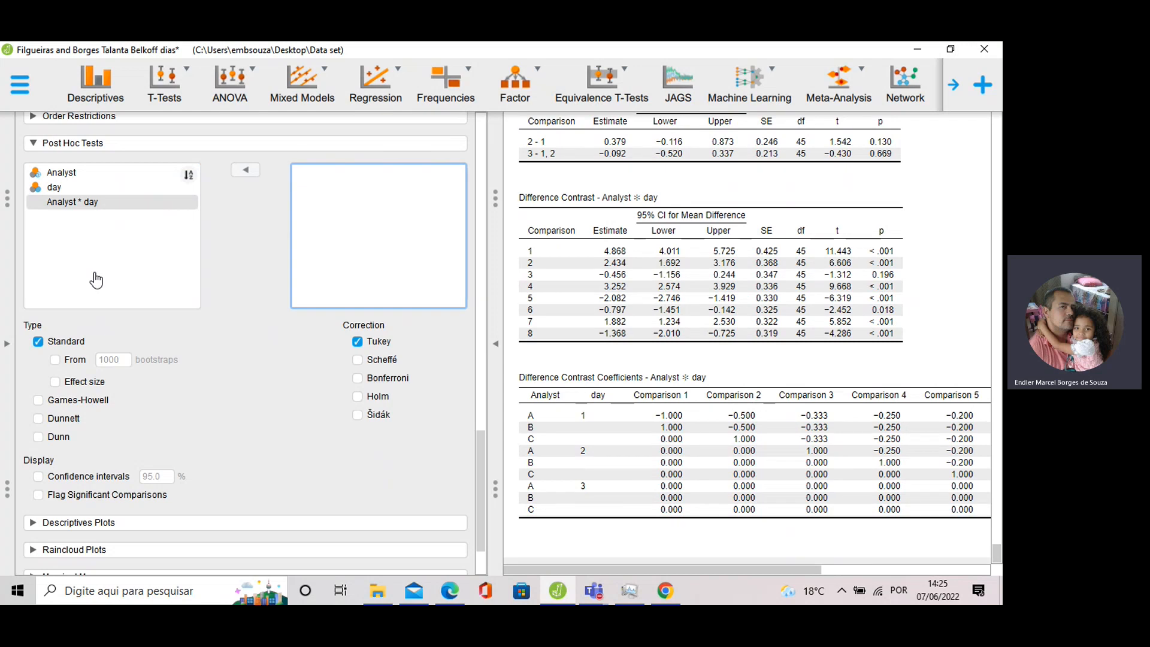
click(66, 188)
click(246, 171)
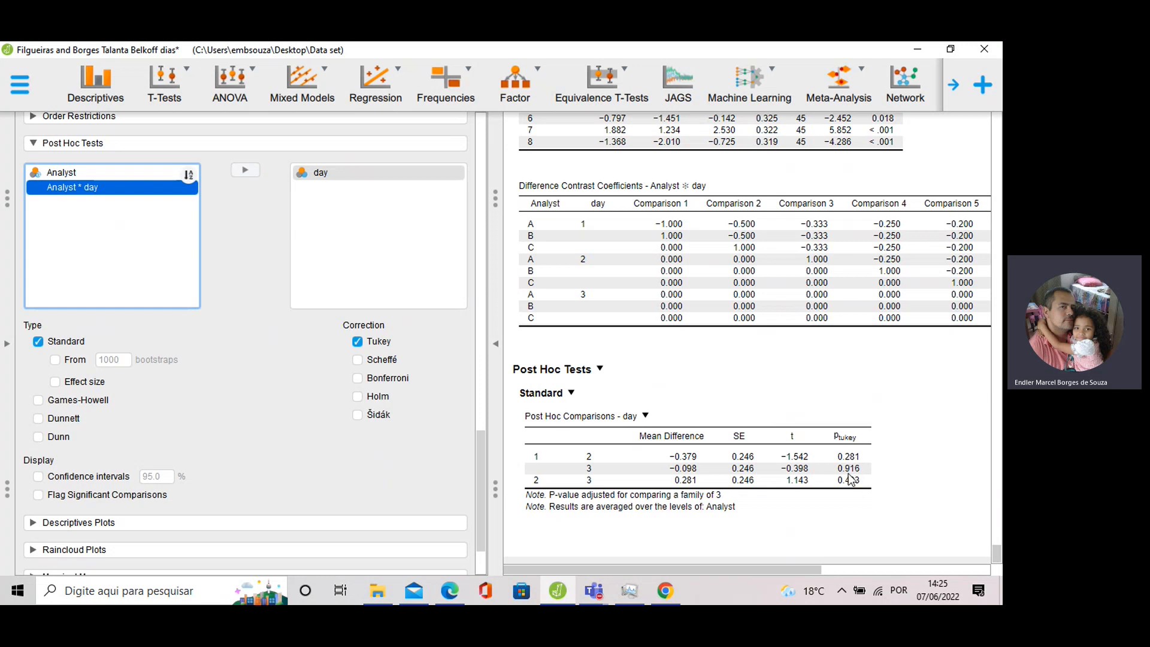
click(333, 176)
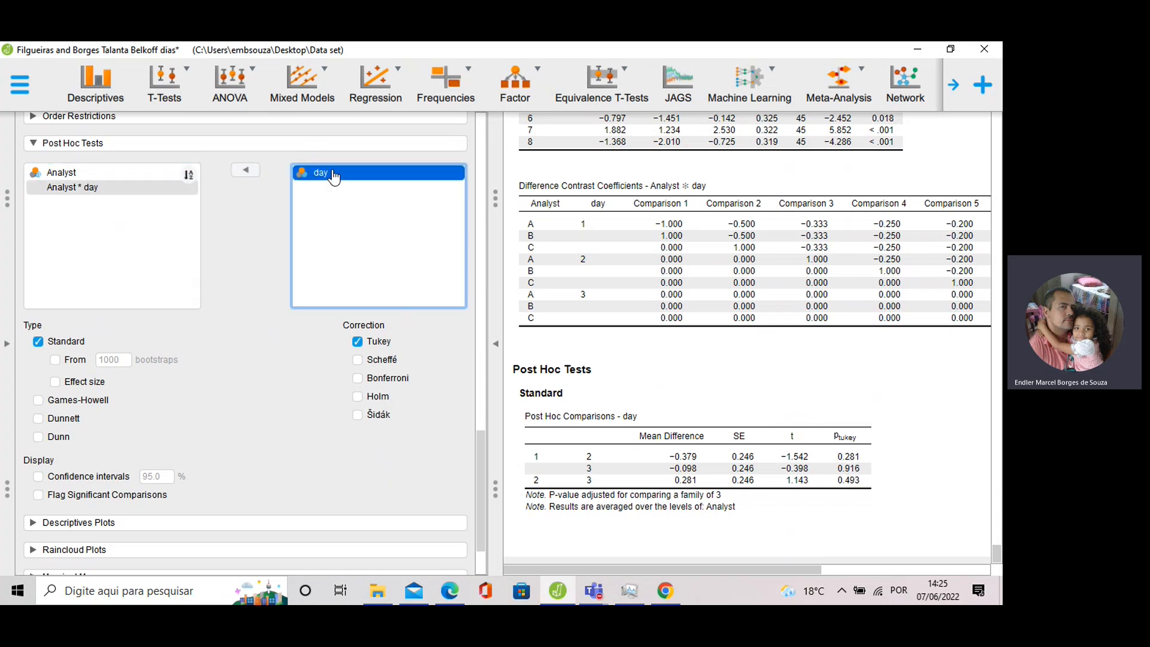
click(245, 170)
click(106, 174)
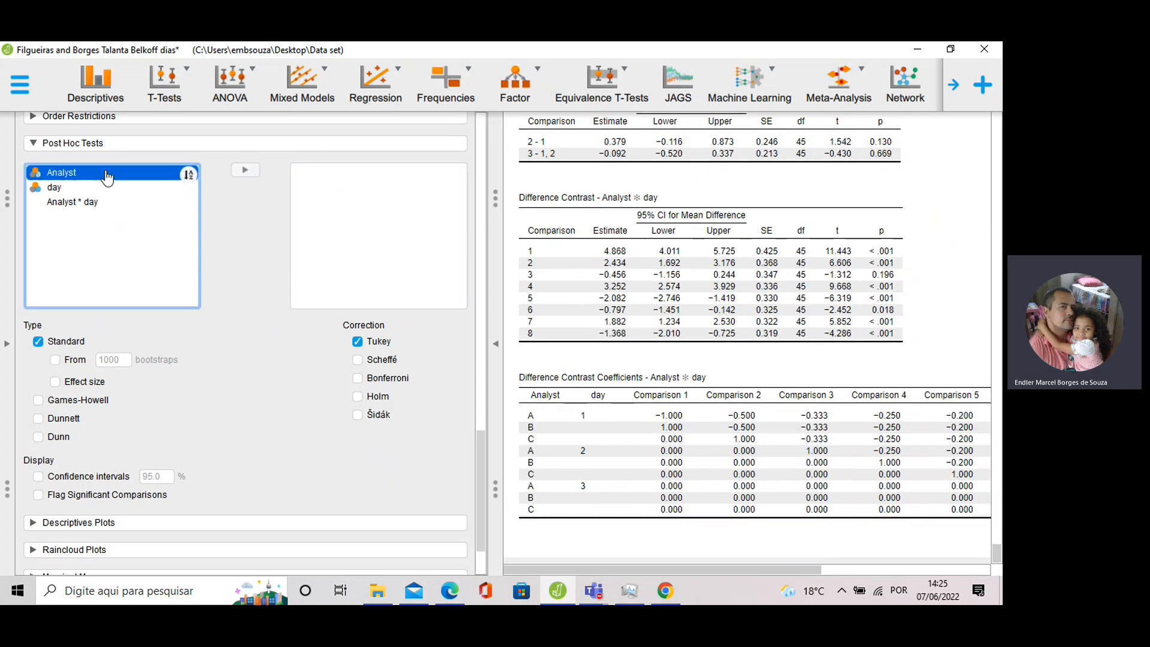
click(245, 170)
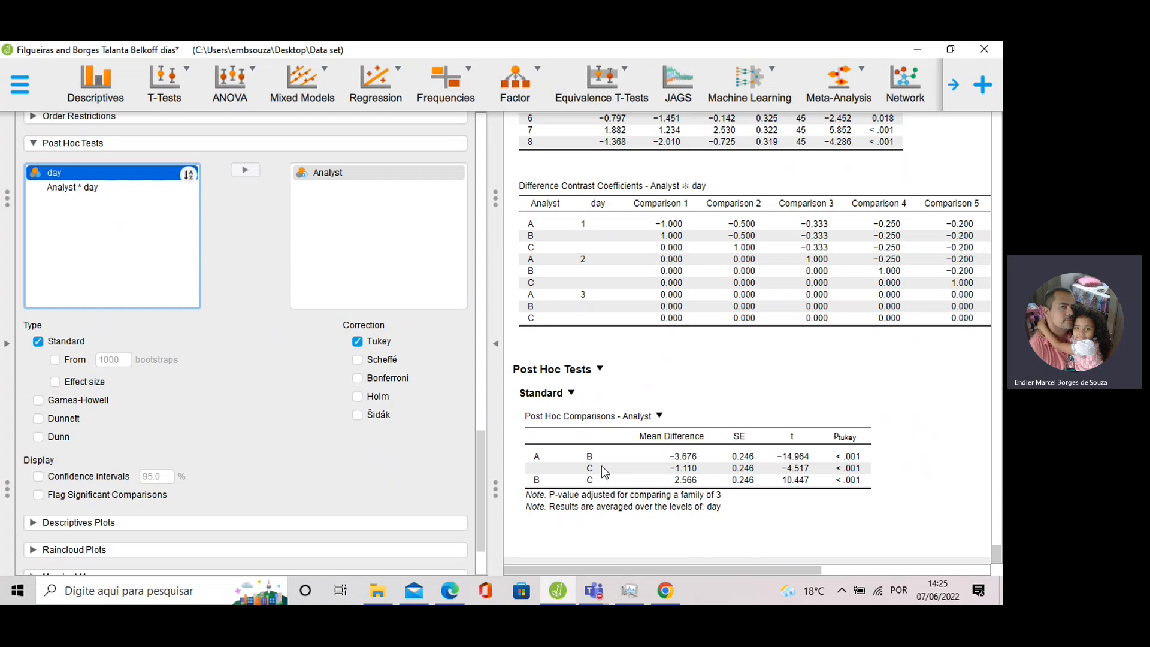
click(240, 171)
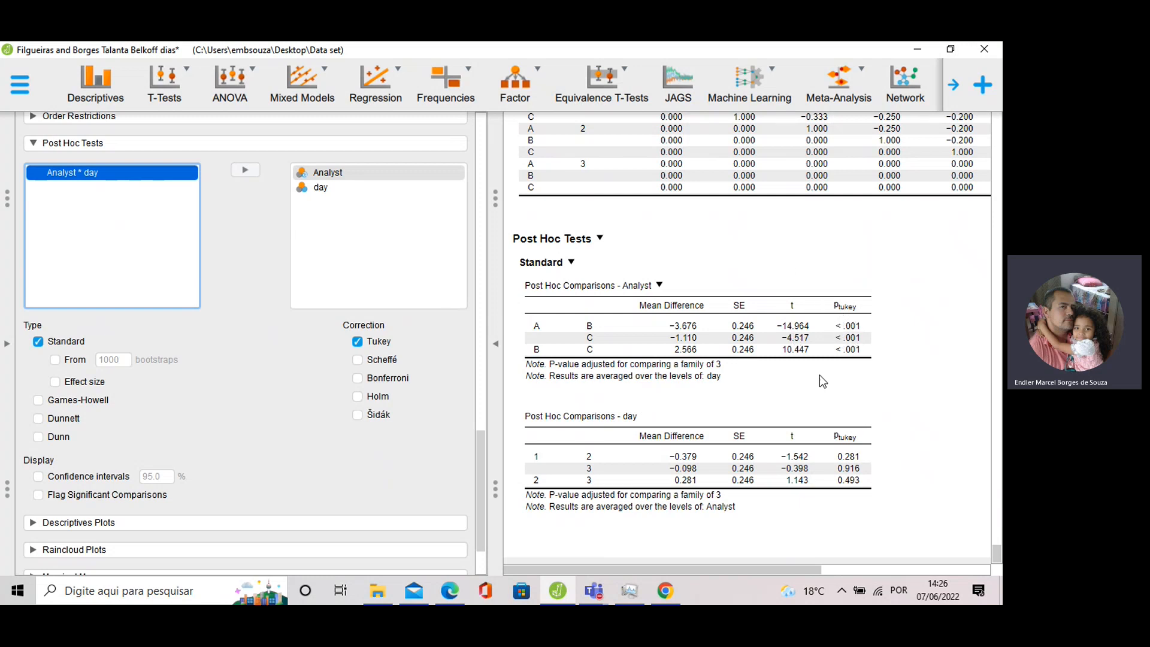
Add Scheffé, Bonferroni, Holm and Šidák corrections to the post hoc tests.
click(358, 360)
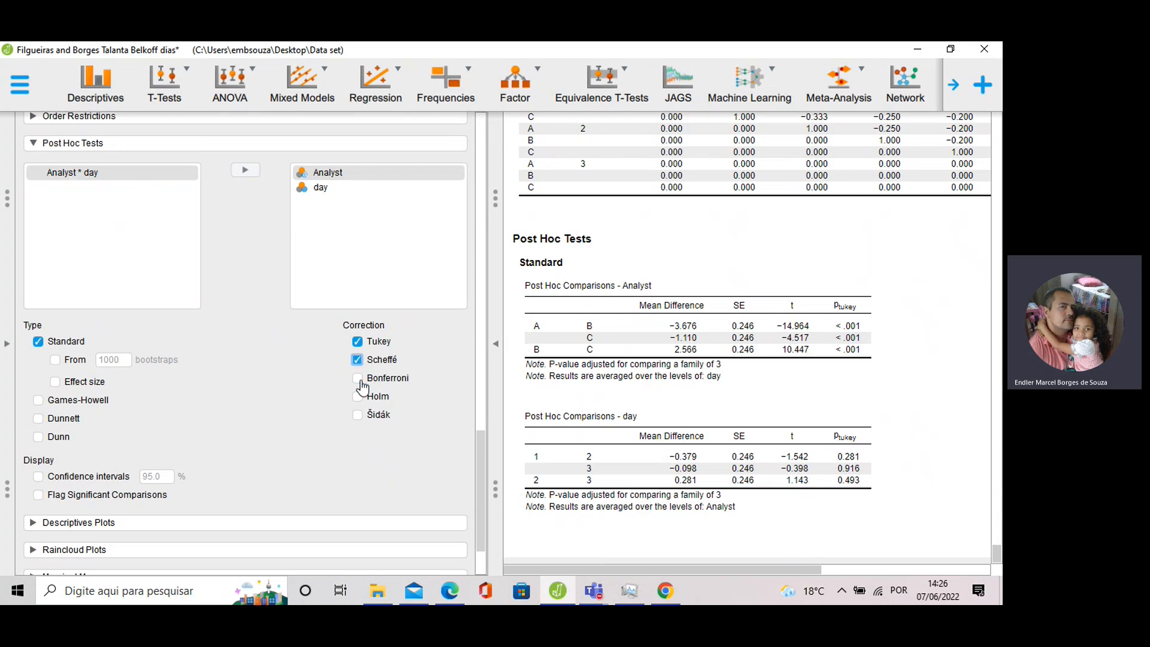
click(360, 378)
click(367, 397)
click(360, 415)
scroll(99, 279, down, 3)
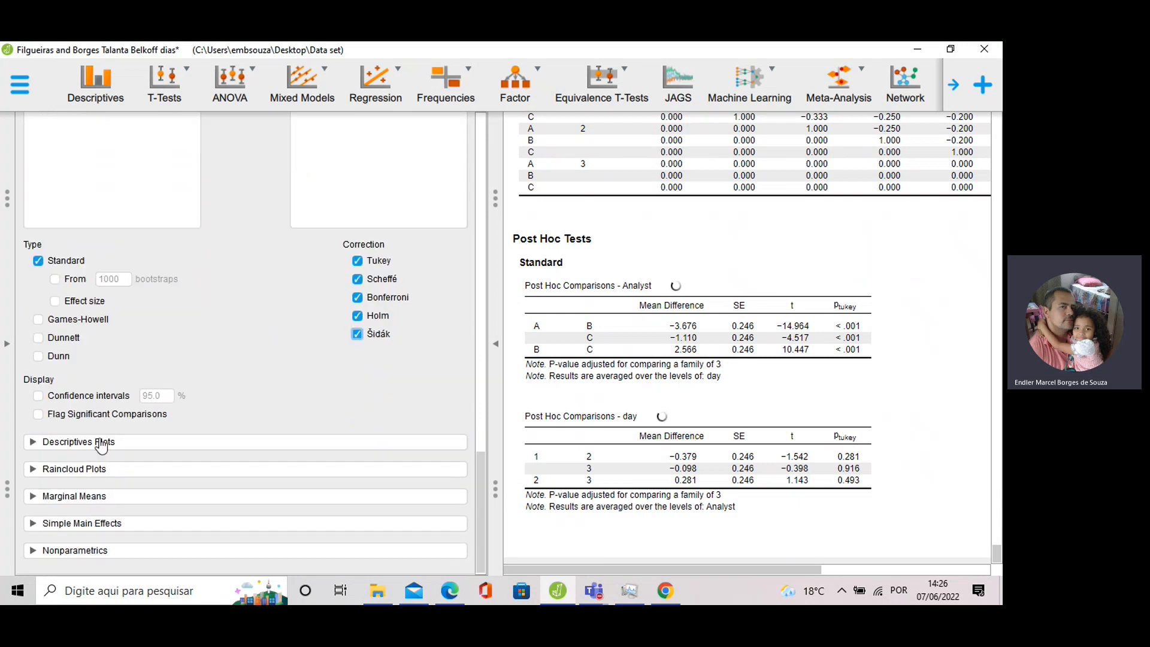
Set the descriptives plot to Analyst on the horizontal axis with separate lines per day.
click(96, 444)
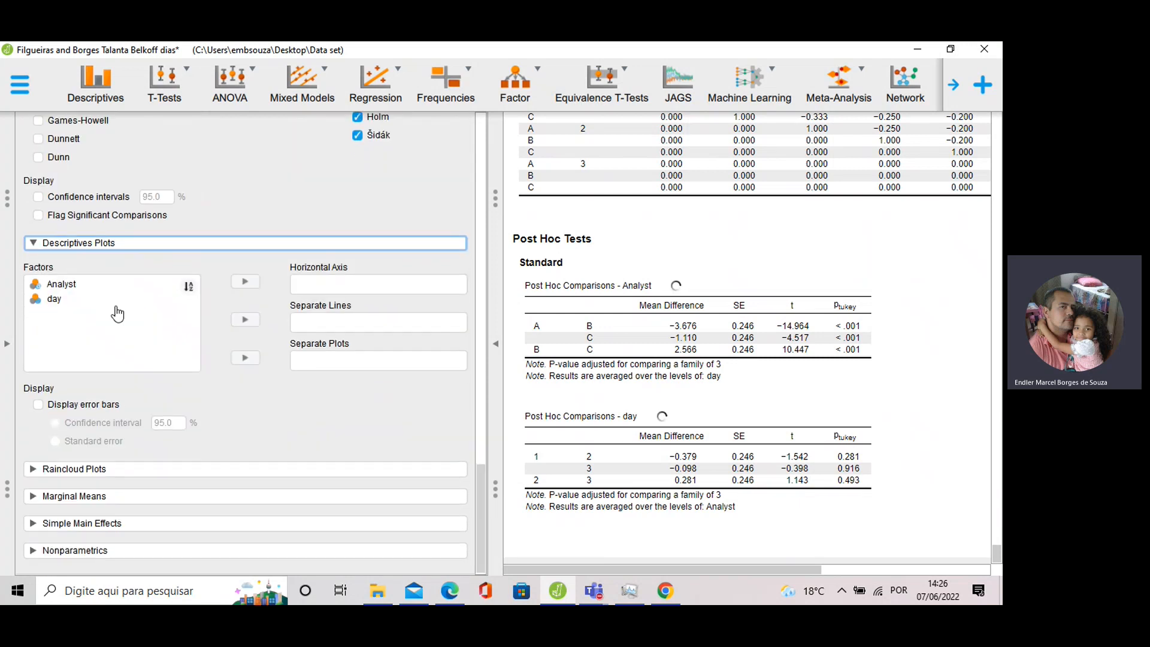
click(87, 286)
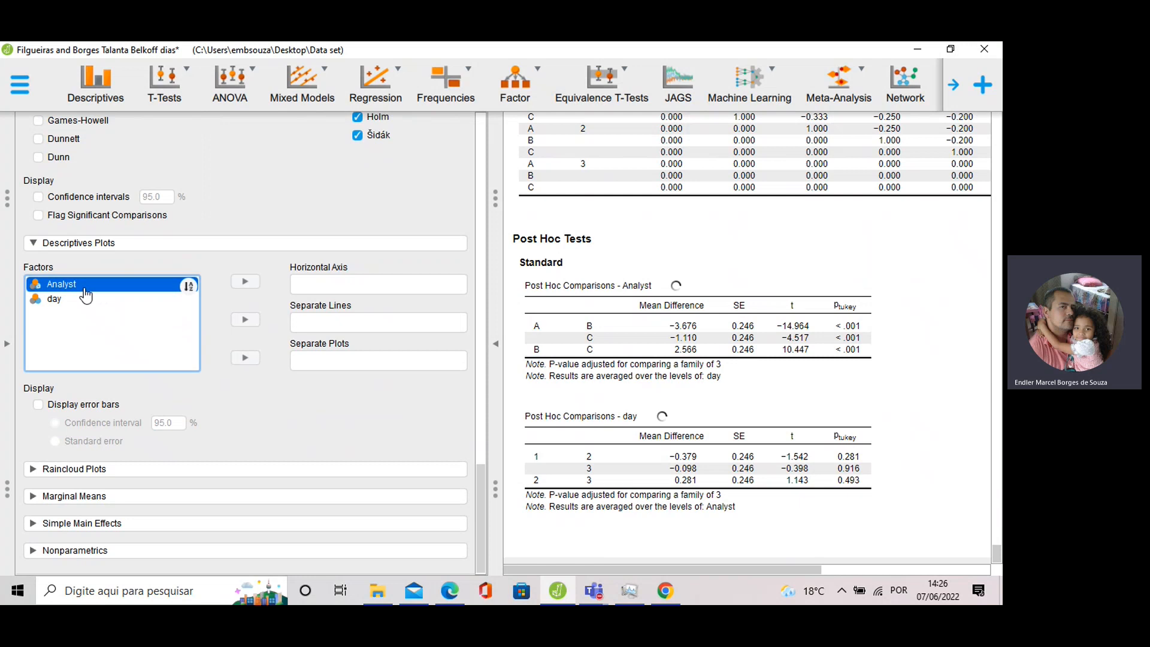
click(243, 283)
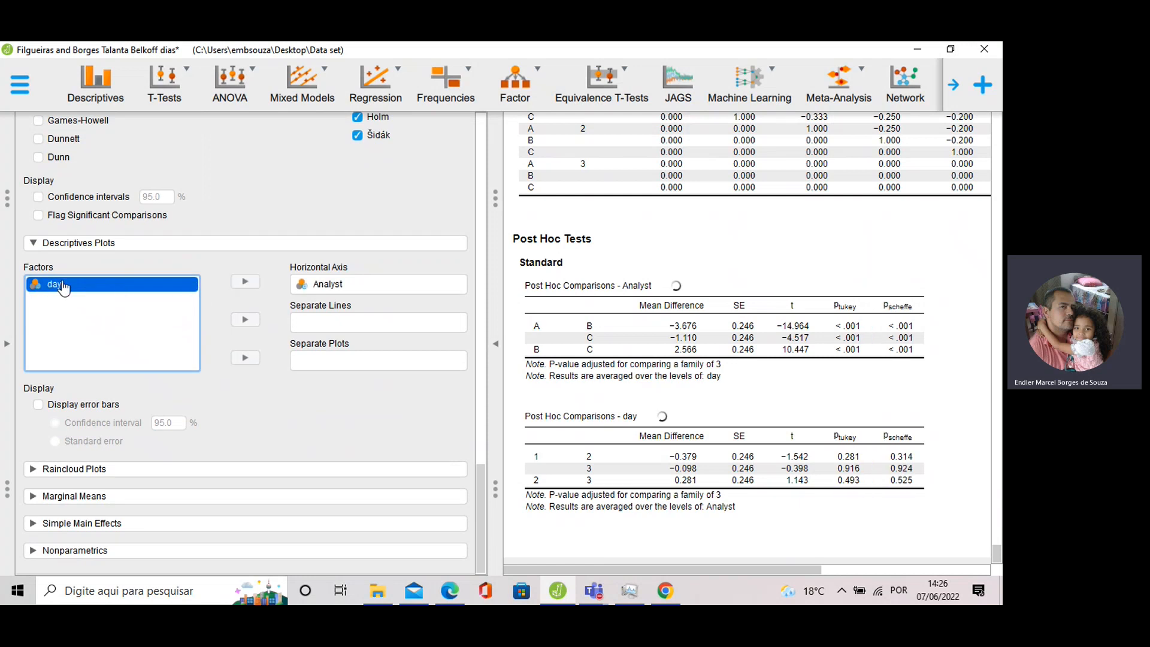
click(242, 322)
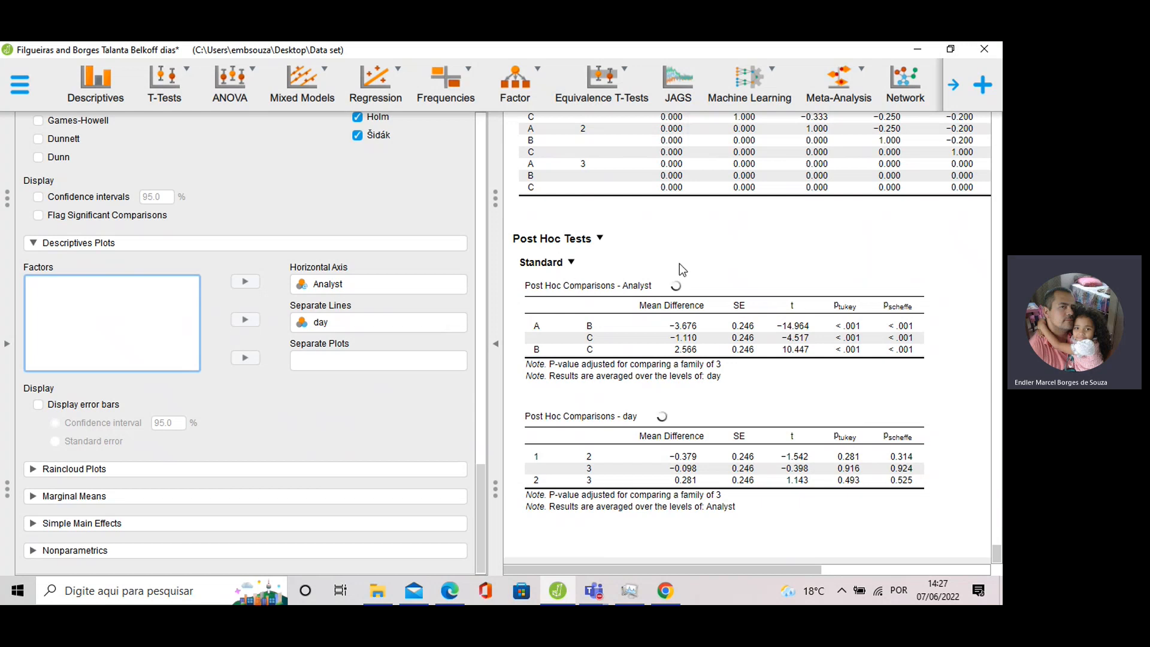
Scroll through the output to review the tables and the Belkoff descriptives plot.
scroll(670, 264, up, 5)
scroll(653, 277, up, 15)
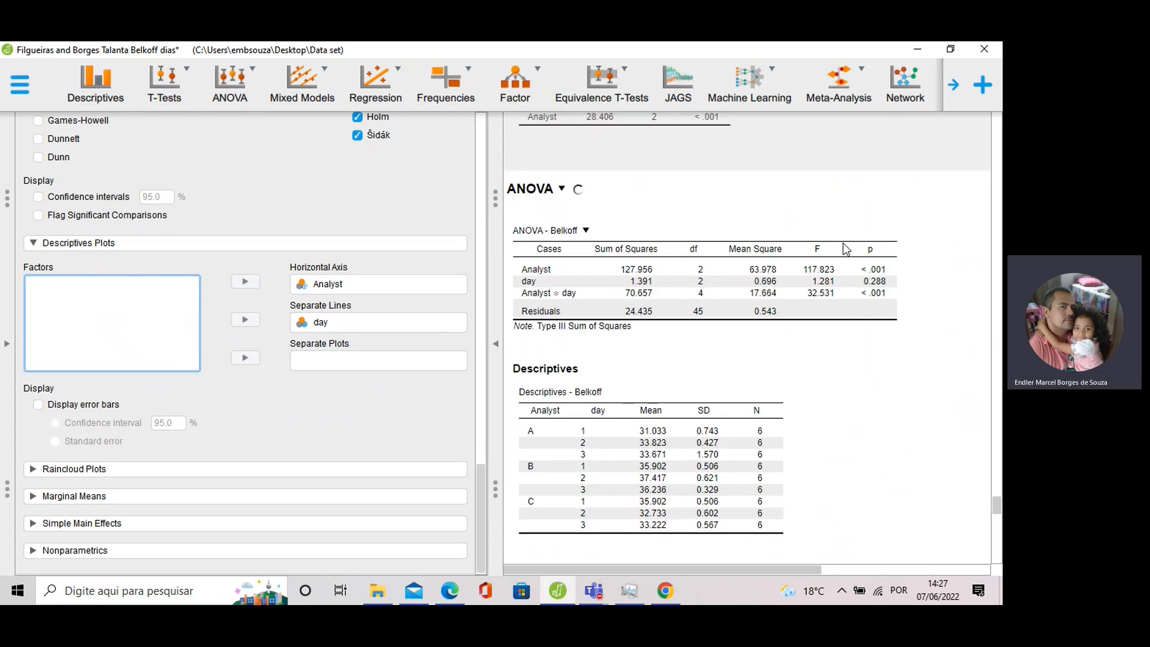
scroll(713, 253, down, 12)
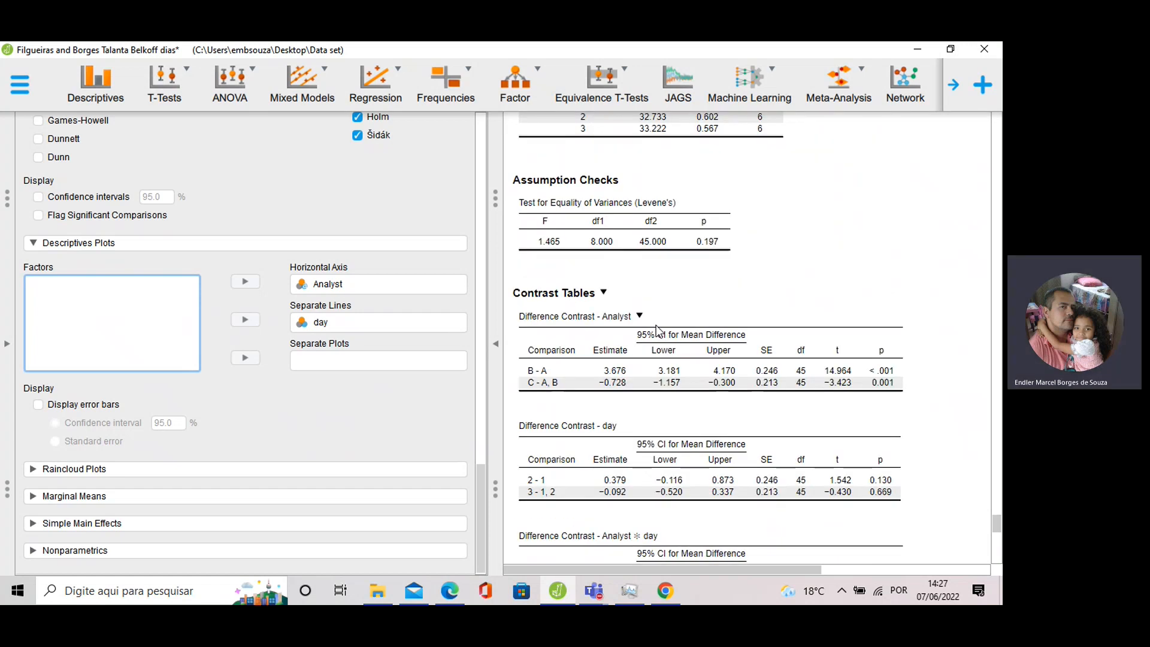
scroll(664, 346, down, 5)
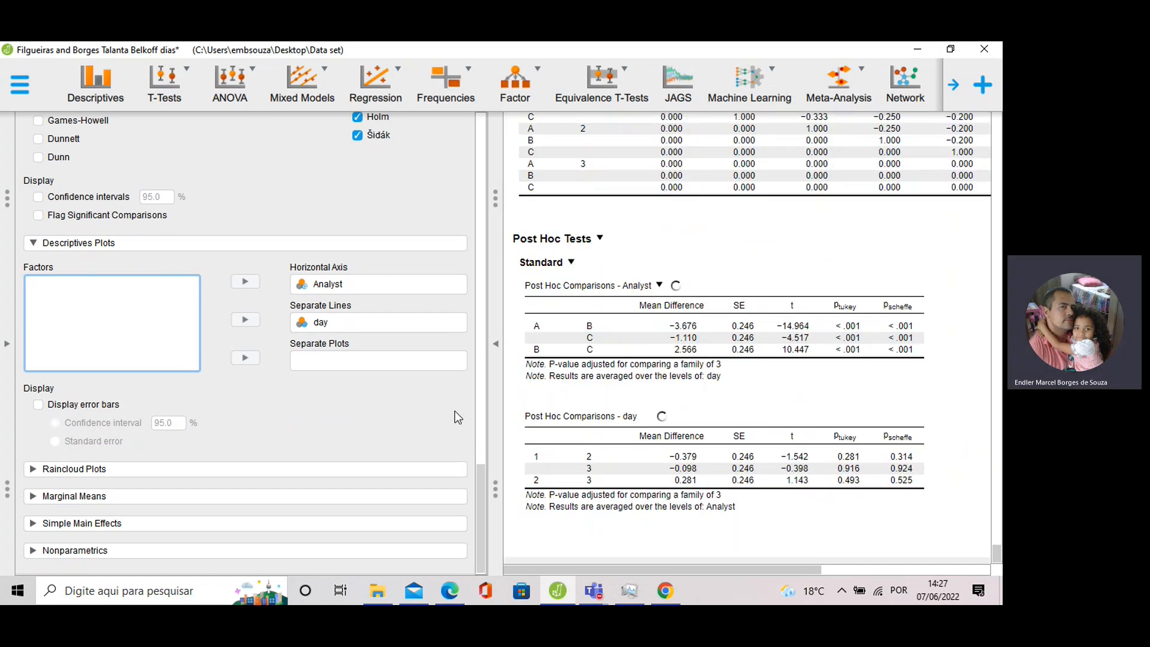
scroll(654, 354, down, 3)
scroll(654, 355, down, 3)
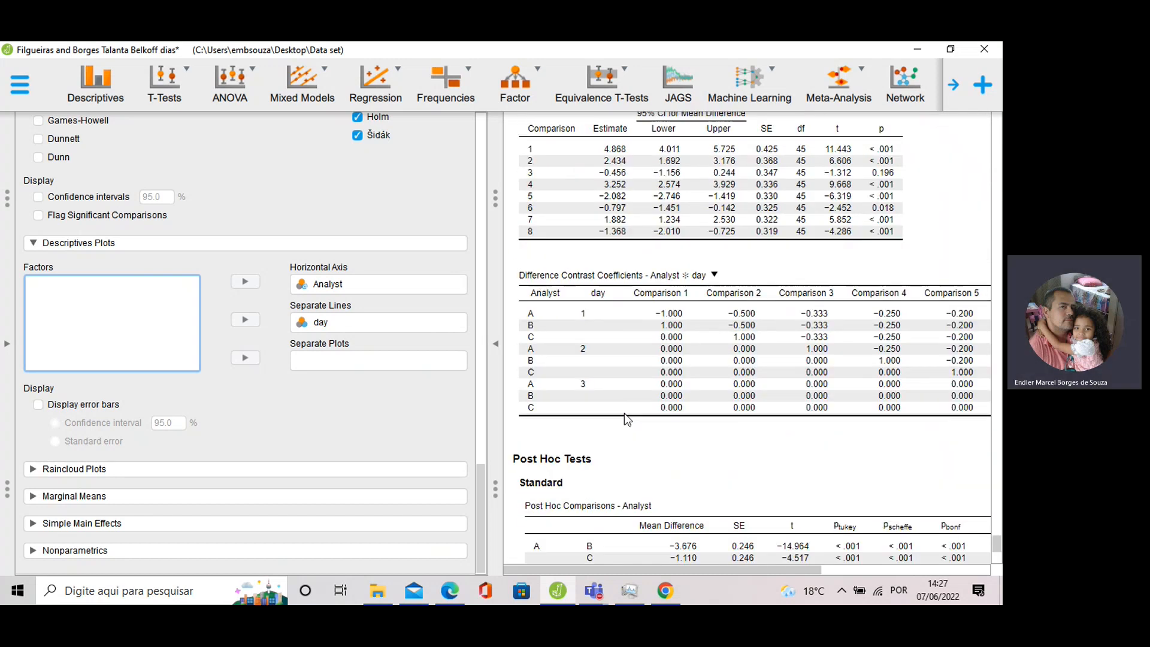
scroll(642, 336, down, 2)
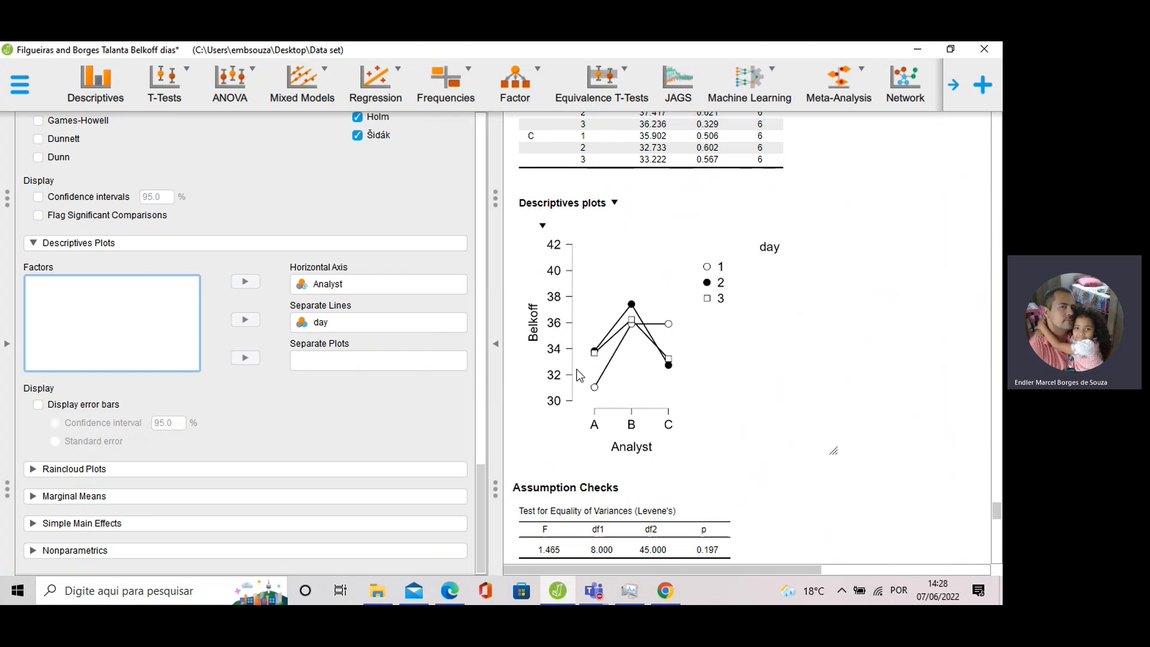
Scroll the results back up to the two-way ANOVA table.
scroll(630, 350, up, 3)
scroll(627, 344, up, 10)
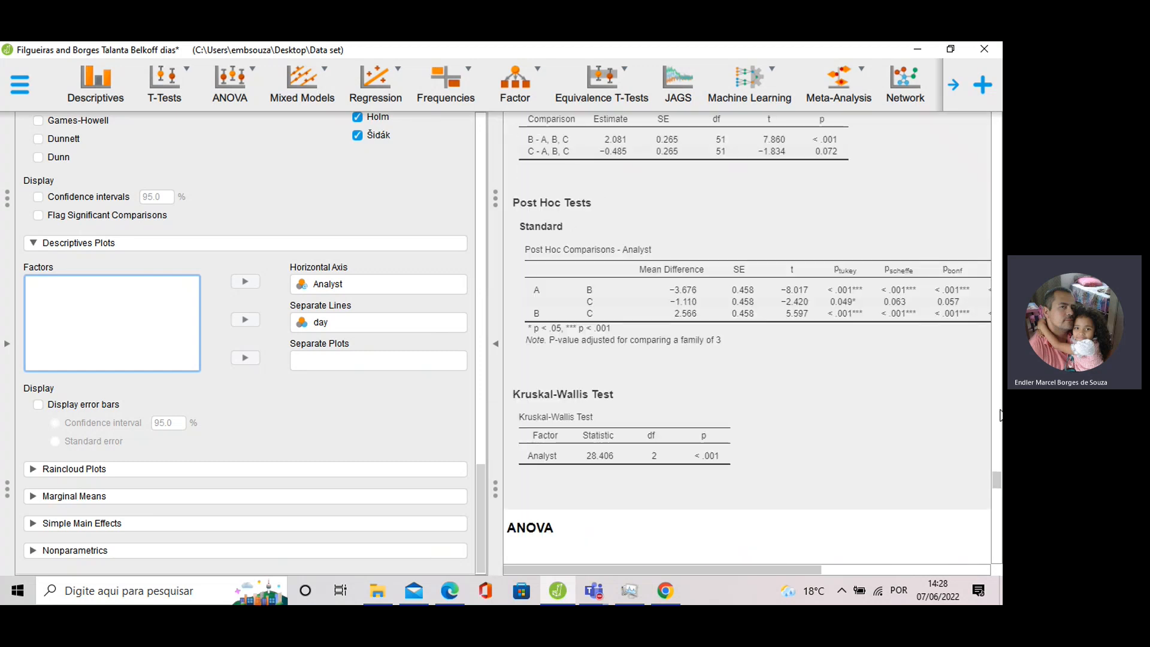
drag(997, 481, 976, 501)
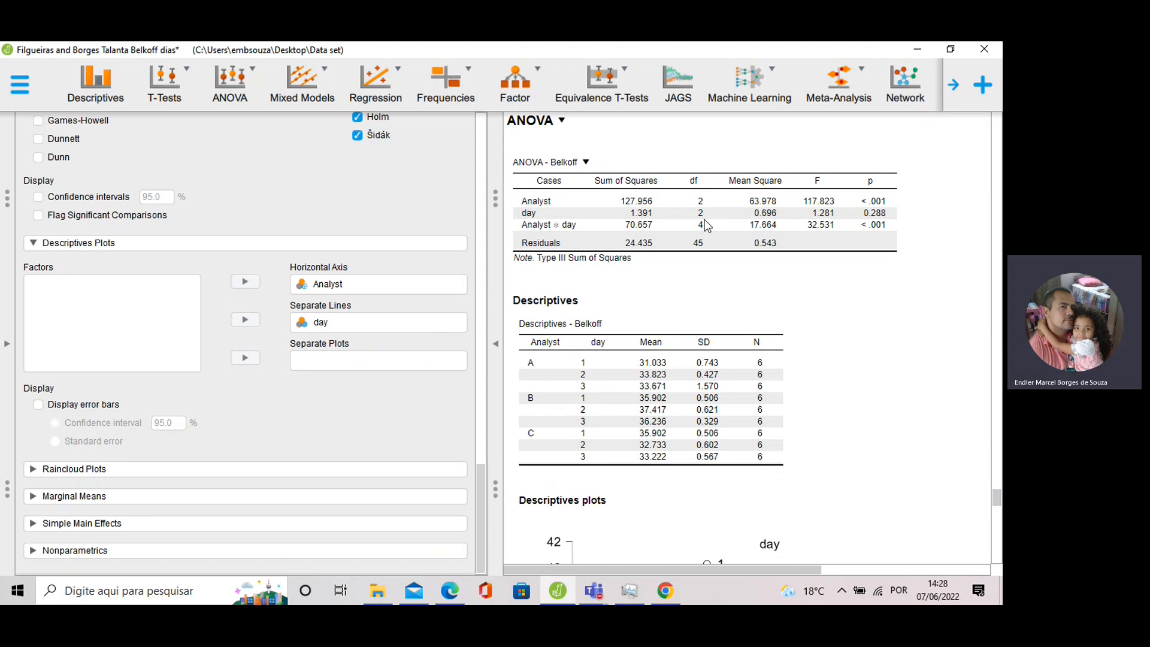
scroll(705, 225, up, 1)
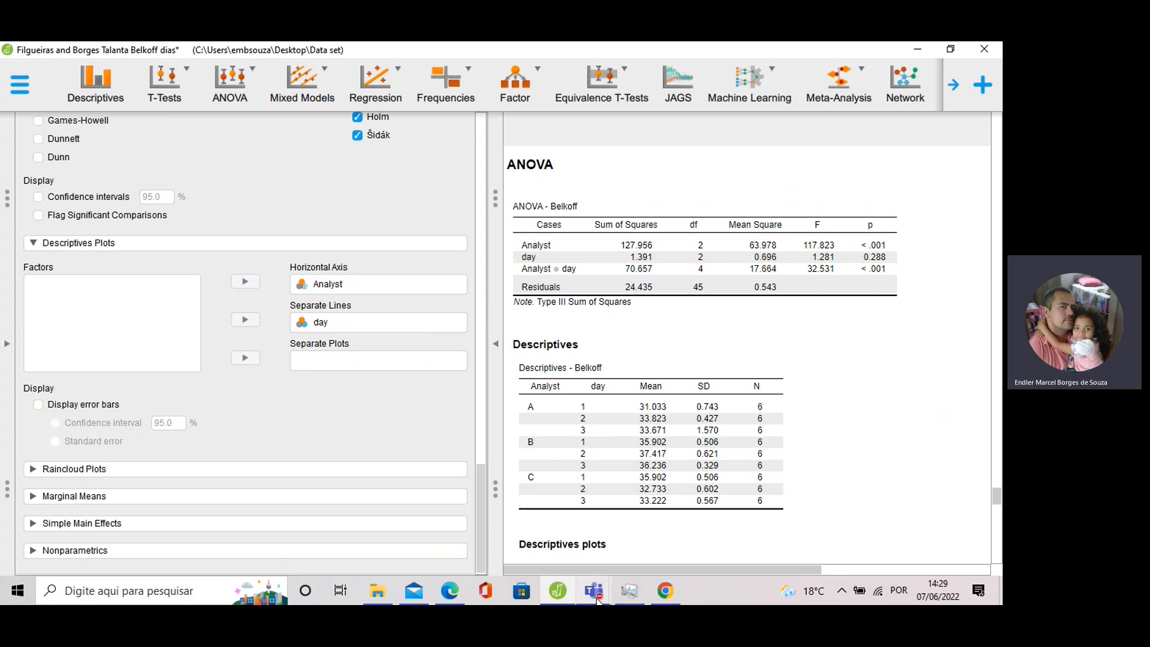
Bring the Teams meeting window forward and open its More actions list.
mouse_move(594, 592)
click(618, 546)
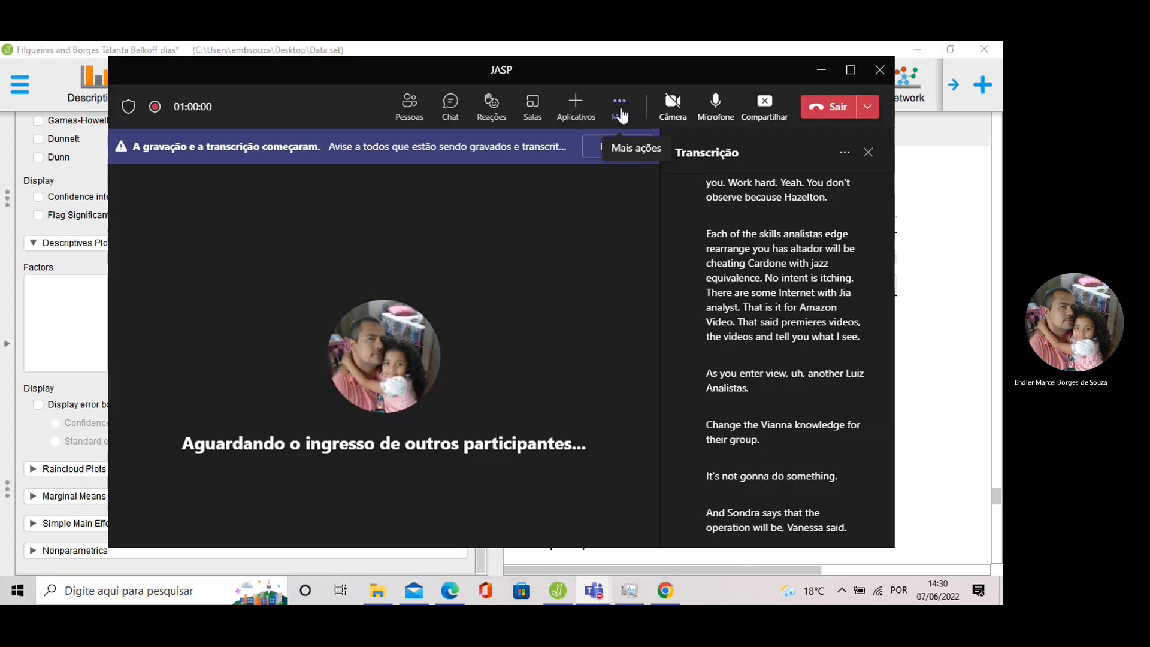
click(623, 112)
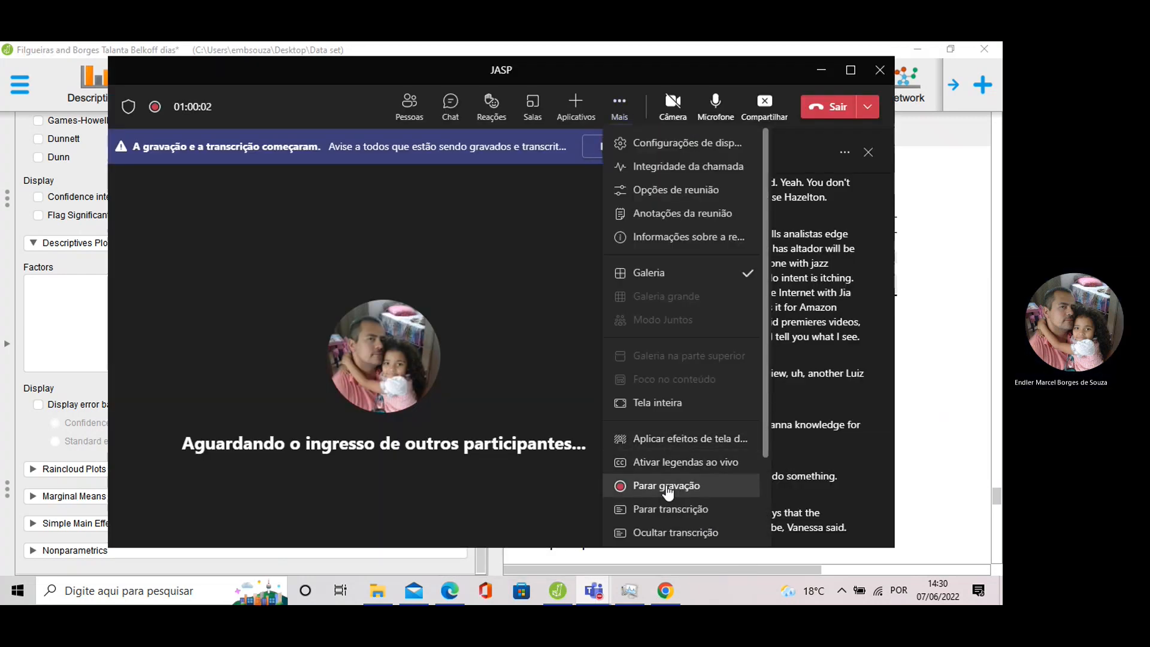